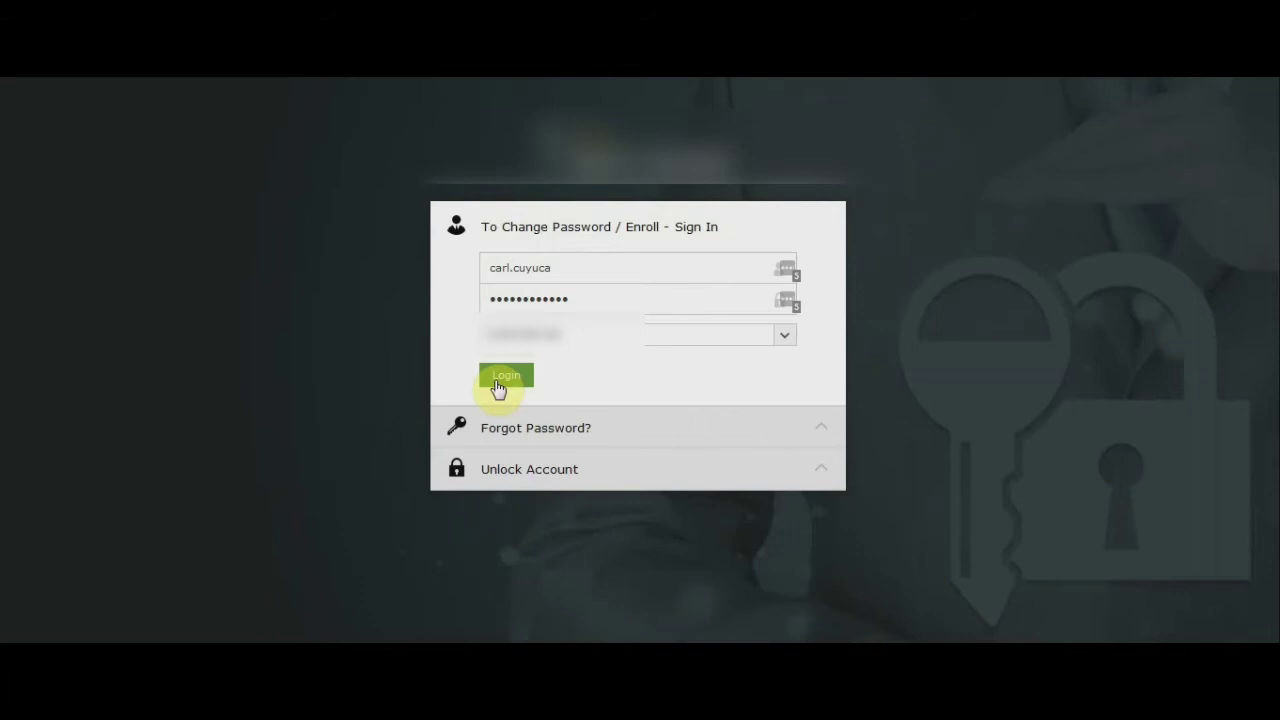
Sign in to the portal and verify with a Duo Security push to the phone
{"action": "left_click", "coordinate": [498, 386]}
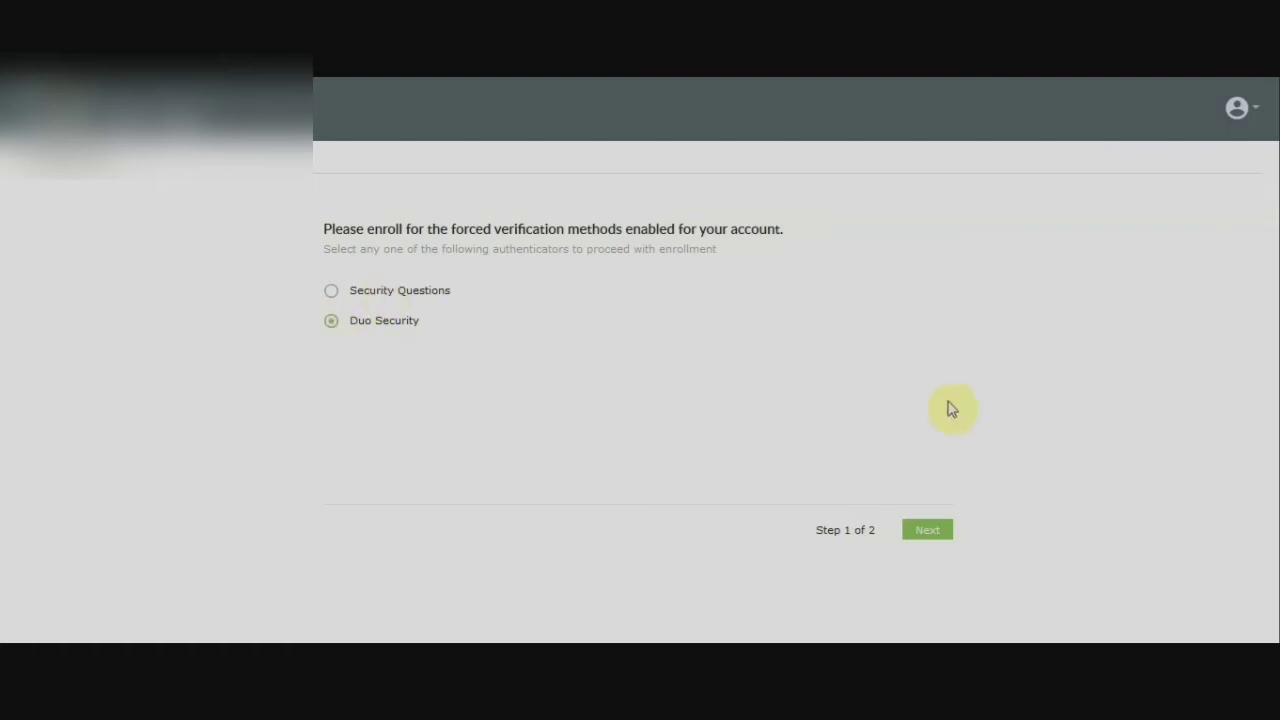
{"action": "left_click", "coordinate": [924, 527]}
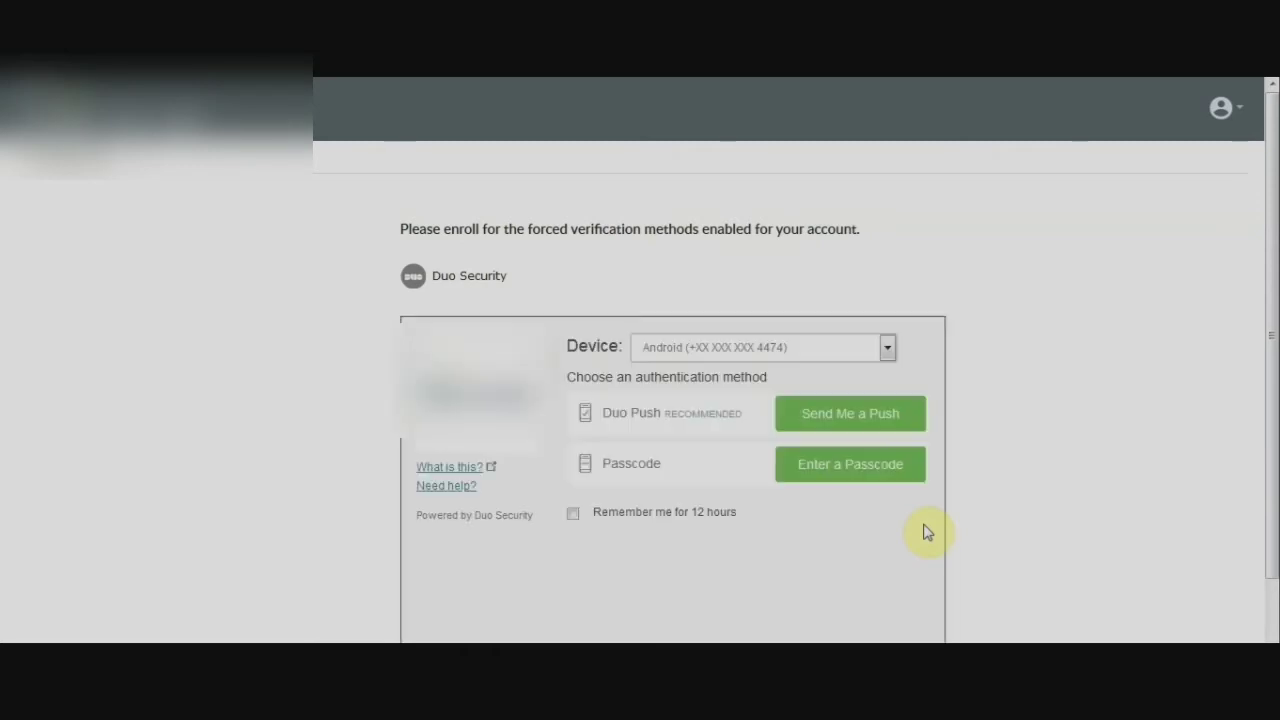
{"action": "left_click", "coordinate": [860, 418]}
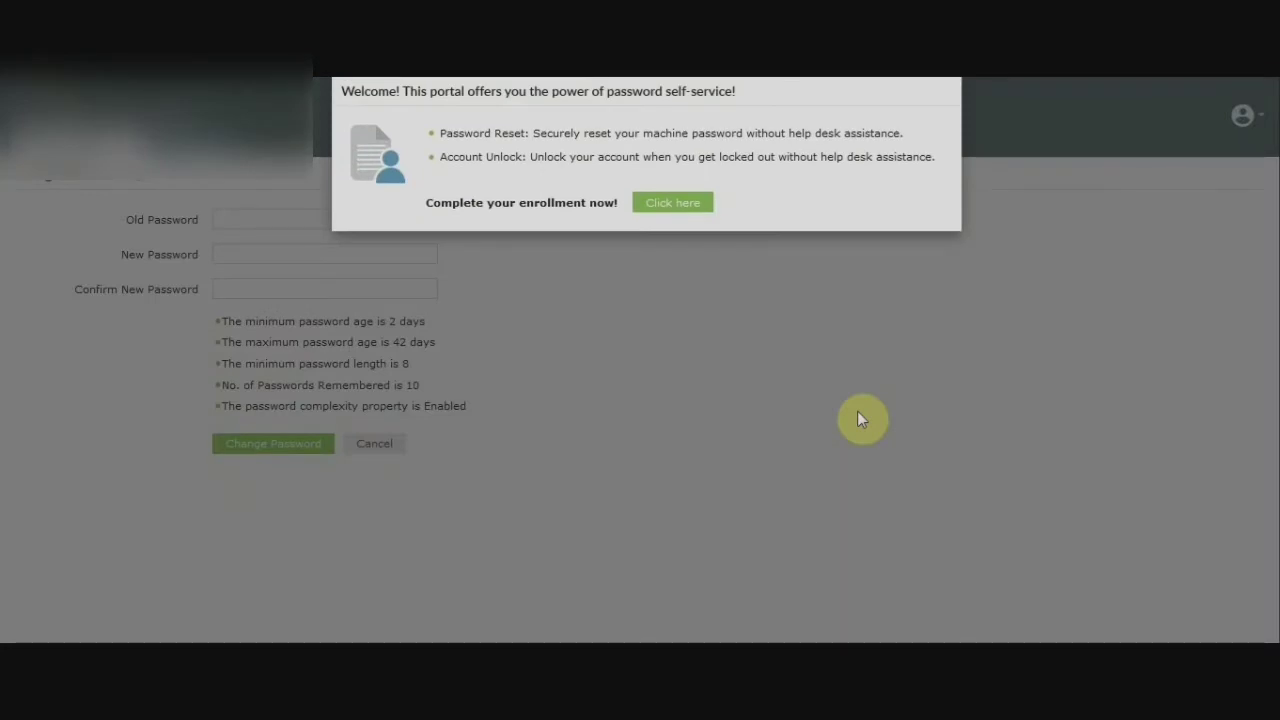
Start security-question enrollment and set the mother's maiden name question with a confirmed answer
{"action": "left_click", "coordinate": [666, 210]}
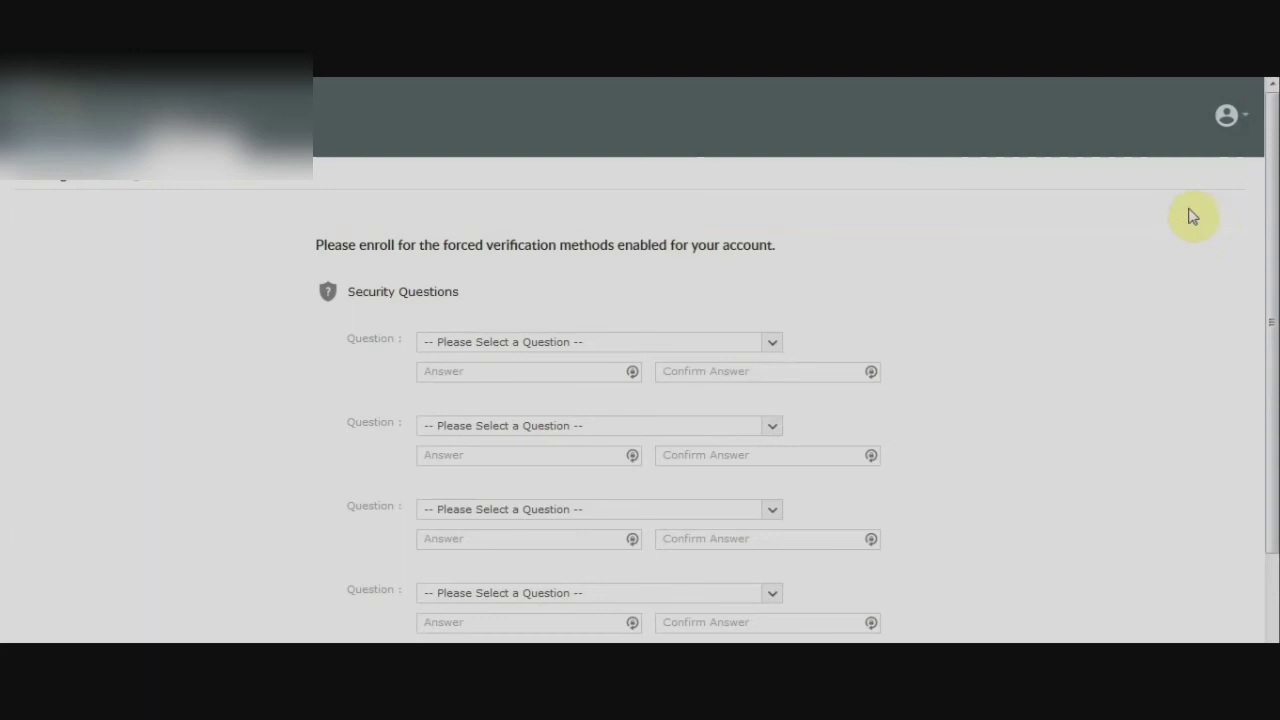
{"action": "left_click_drag", "start_coordinate": [1271, 143], "coordinate": [1266, 221]}
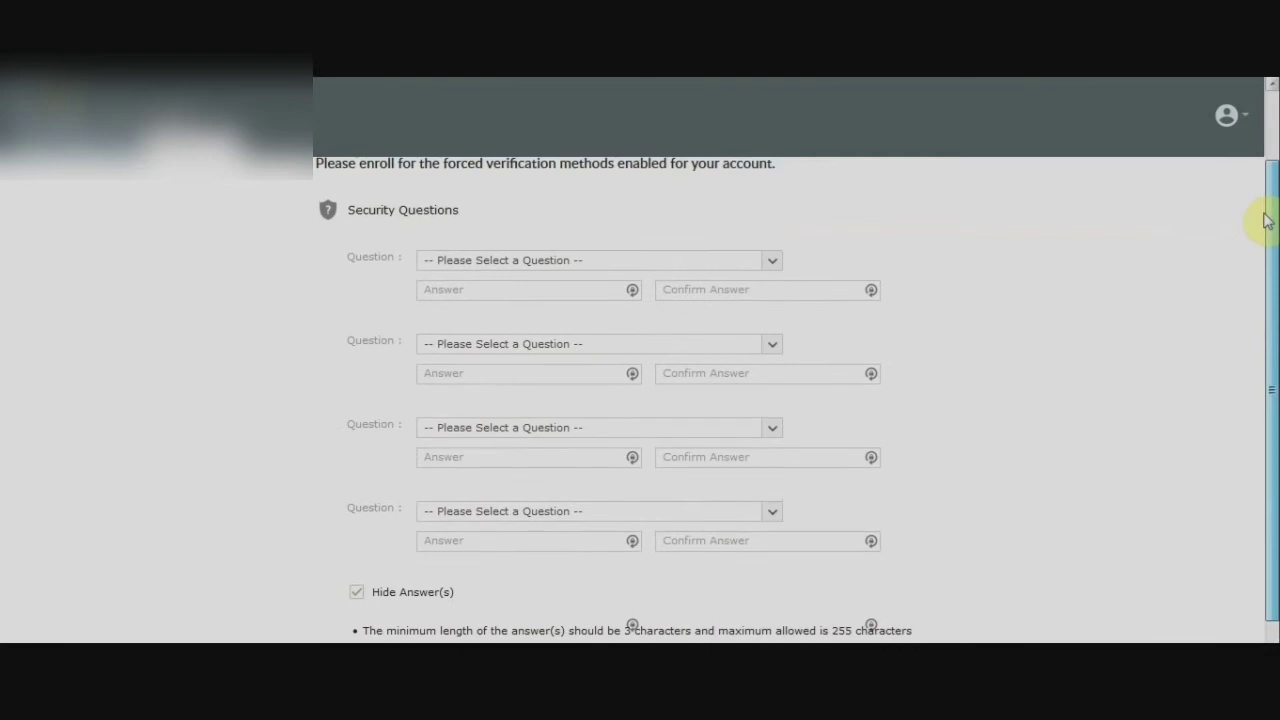
{"action": "left_click", "coordinate": [771, 264]}
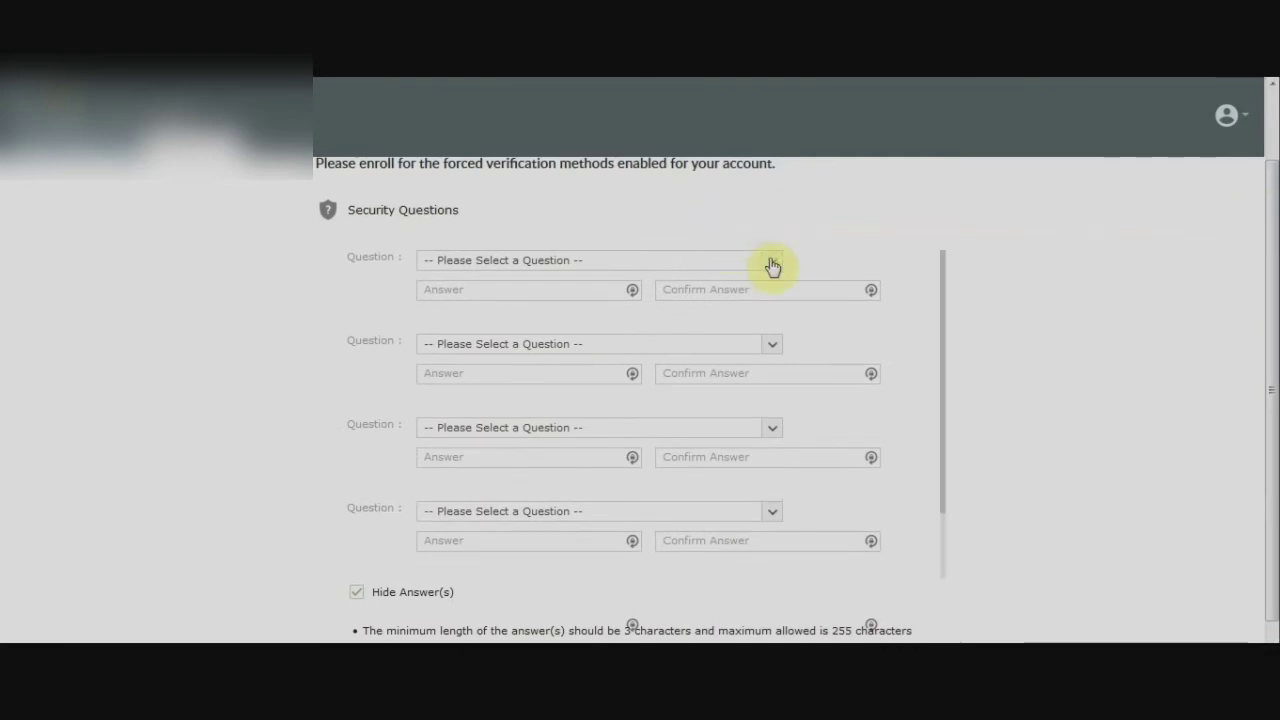
{"action": "left_click", "coordinate": [771, 262]}
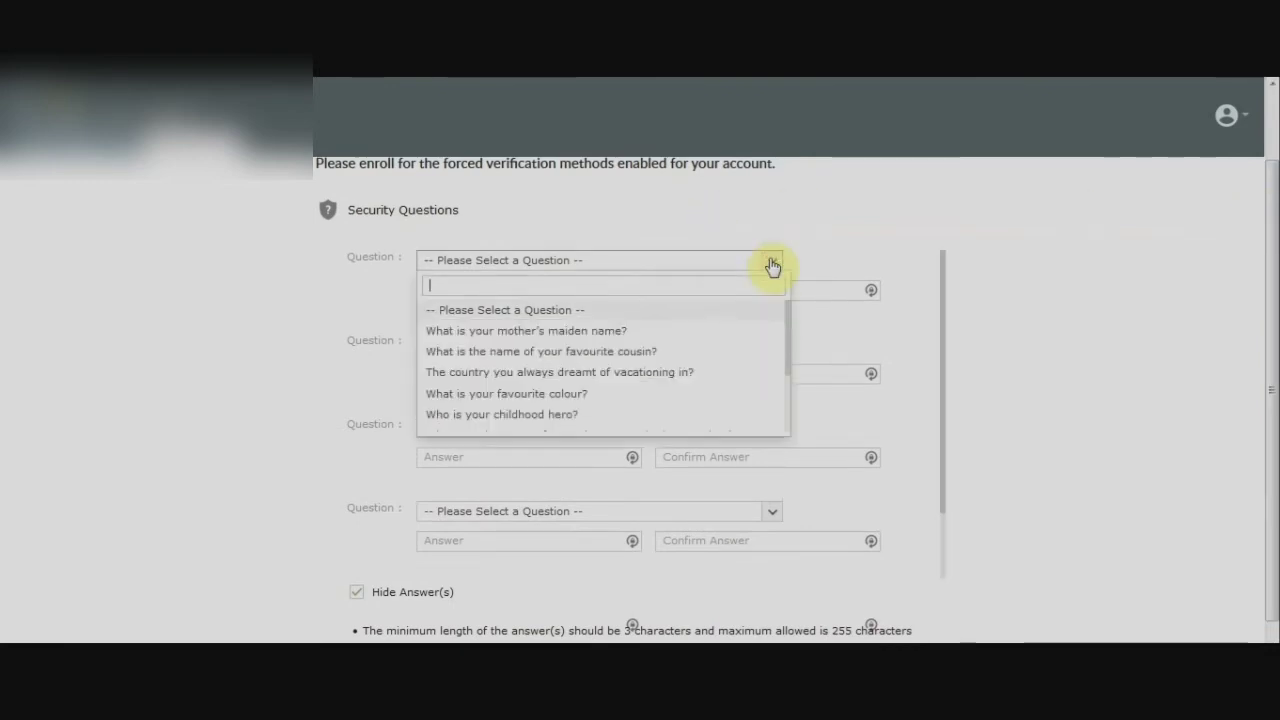
{"action": "left_click", "coordinate": [678, 331]}
{"action": "left_click", "coordinate": [497, 290]}
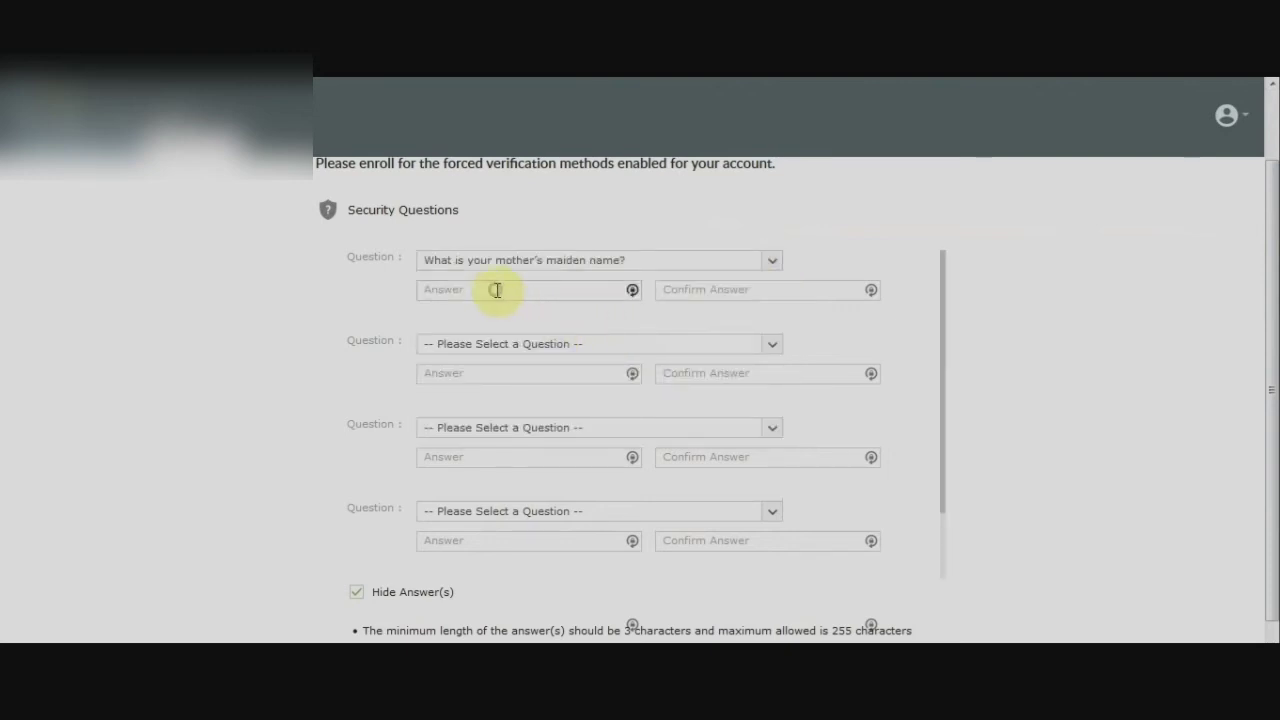
{"action": "type", "text": "a"}
{"action": "type", "text": "aaaa"}
{"action": "key", "text": "Tab"}
{"action": "type", "text": "a"}
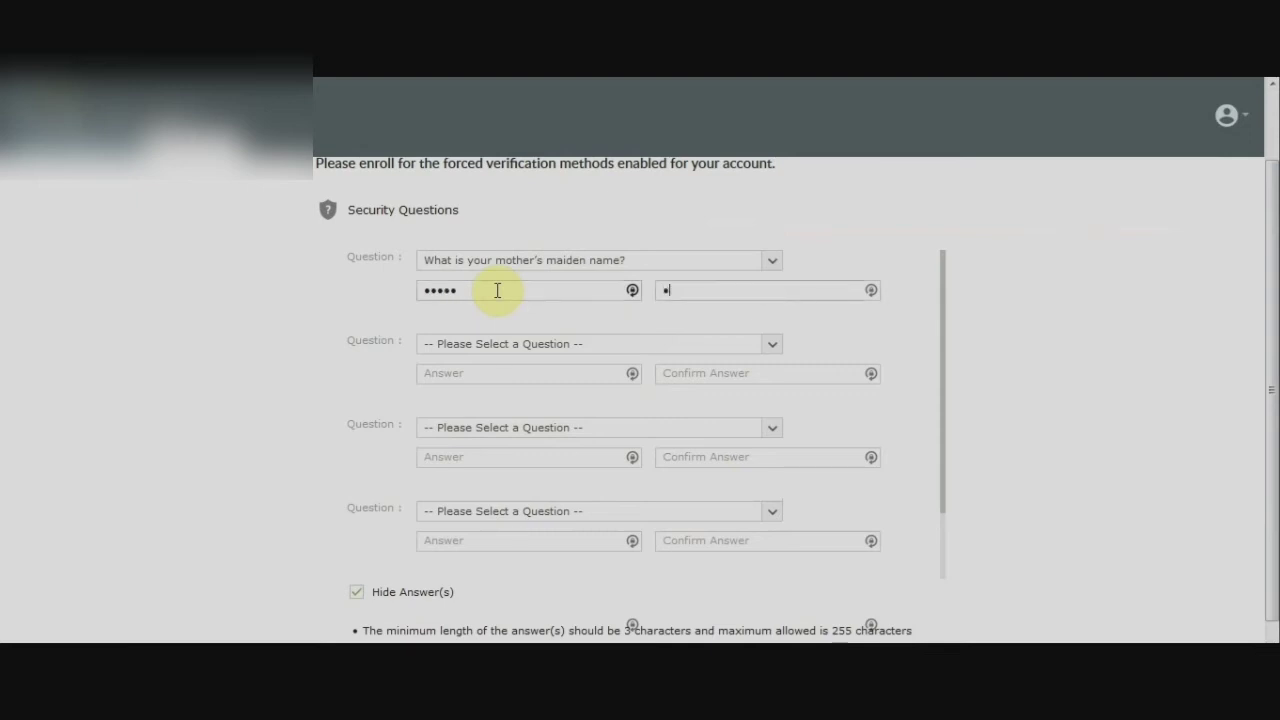
{"action": "type", "text": "aaaa"}
Choose the childhood hero and elementary school questions and enter their answers
{"action": "left_click", "coordinate": [503, 345]}
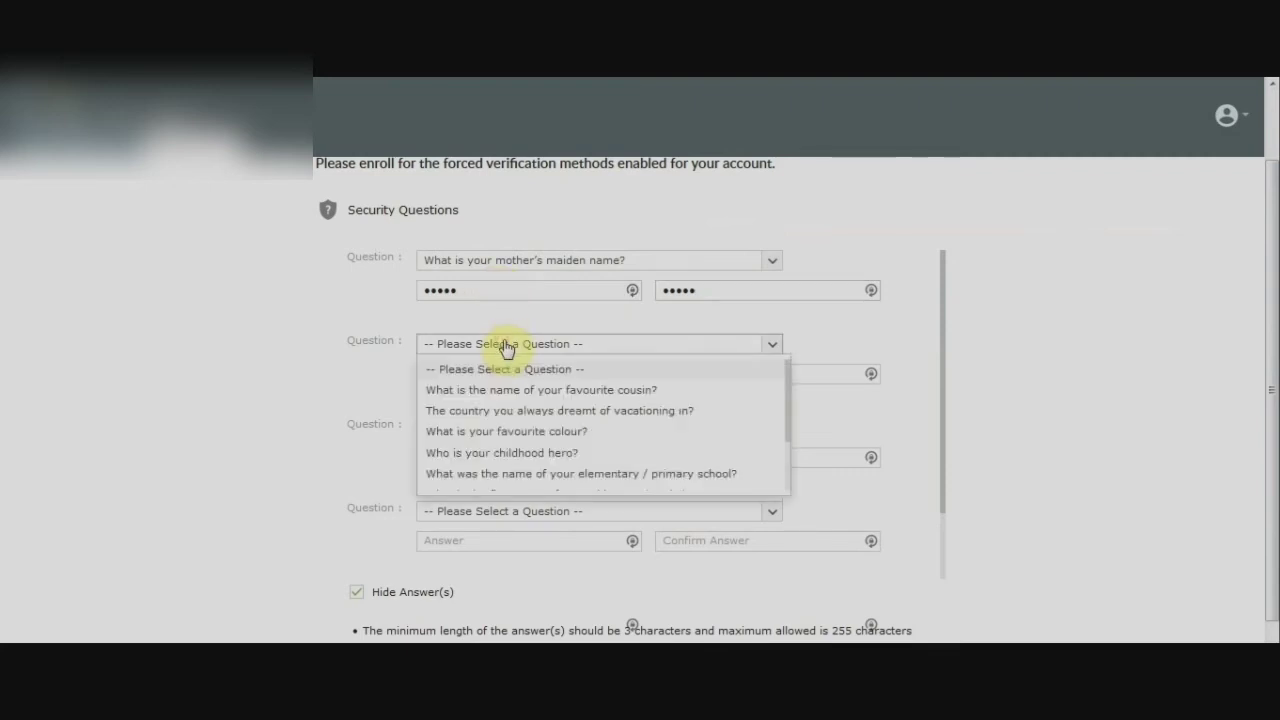
{"action": "left_click", "coordinate": [502, 452]}
{"action": "left_click", "coordinate": [488, 372]}
{"action": "type", "text": "aaaaaa"}
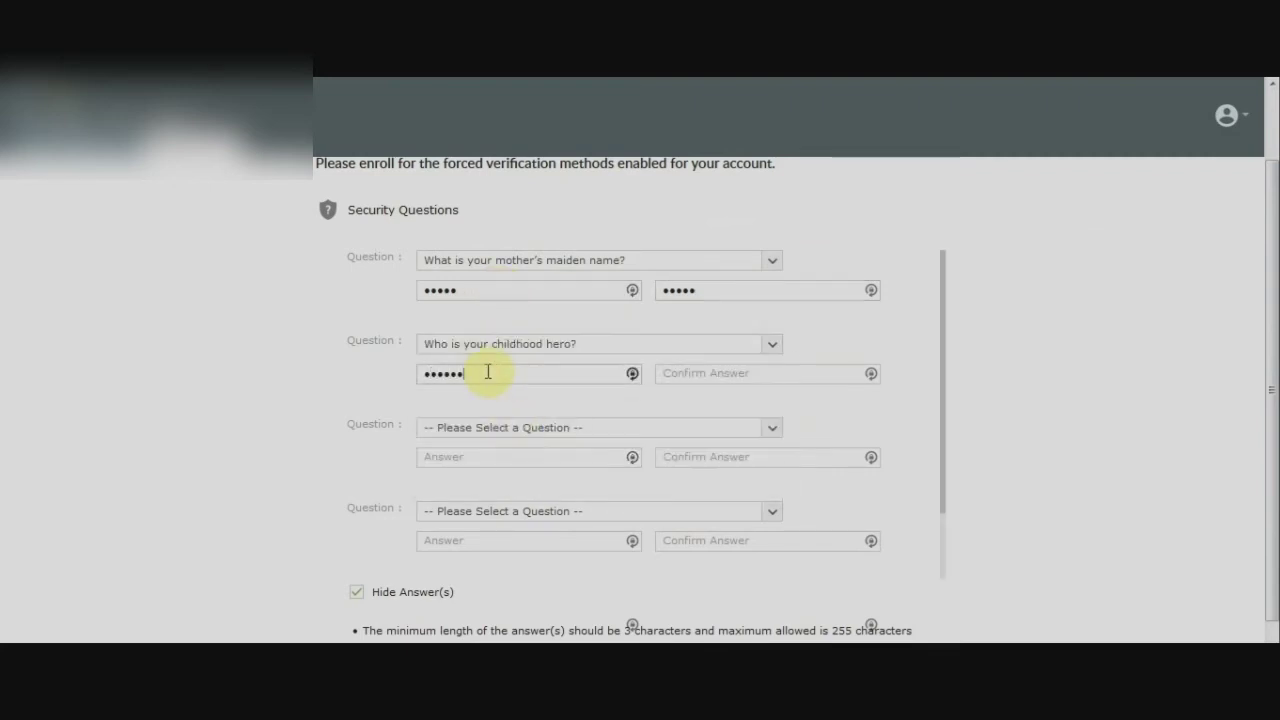
{"action": "type", "text": "aaa"}
{"action": "key", "text": "Tab"}
{"action": "type", "text": "aaaaaaaaa"}
{"action": "left_click", "coordinate": [489, 428]}
{"action": "left_click", "coordinate": [509, 535]}
{"action": "left_click", "coordinate": [489, 457]}
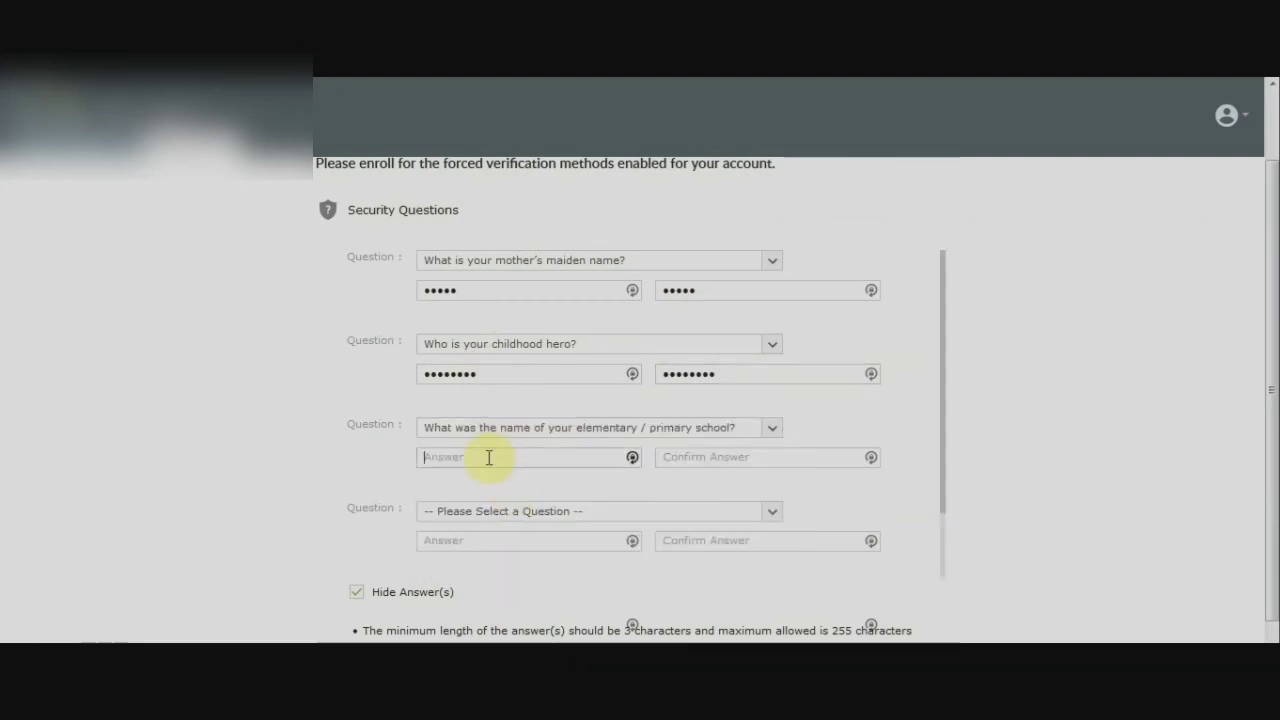
{"action": "type", "text": "aaaaaaaaaaaa"}
{"action": "key", "text": "Tab"}
{"action": "type", "text": "aaaaaaaaaaaa"}
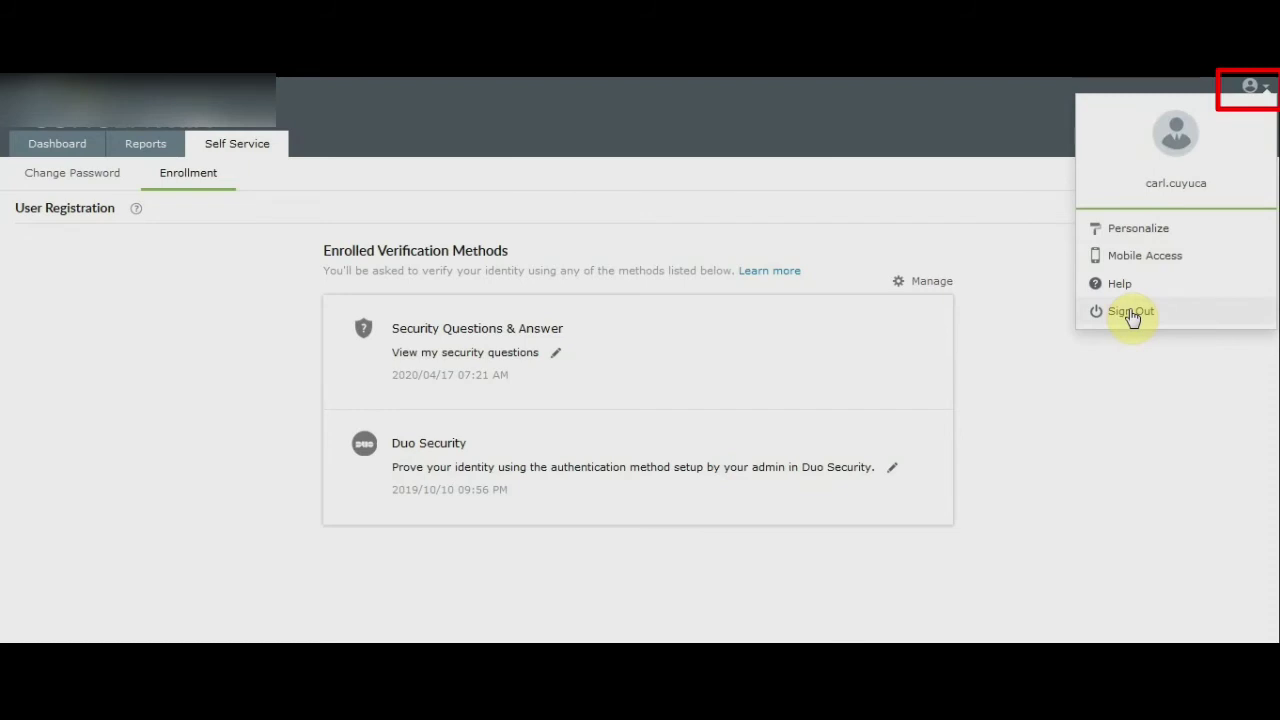
Sign out from the user menu at the top right
{"action": "left_click", "coordinate": [1131, 313]}
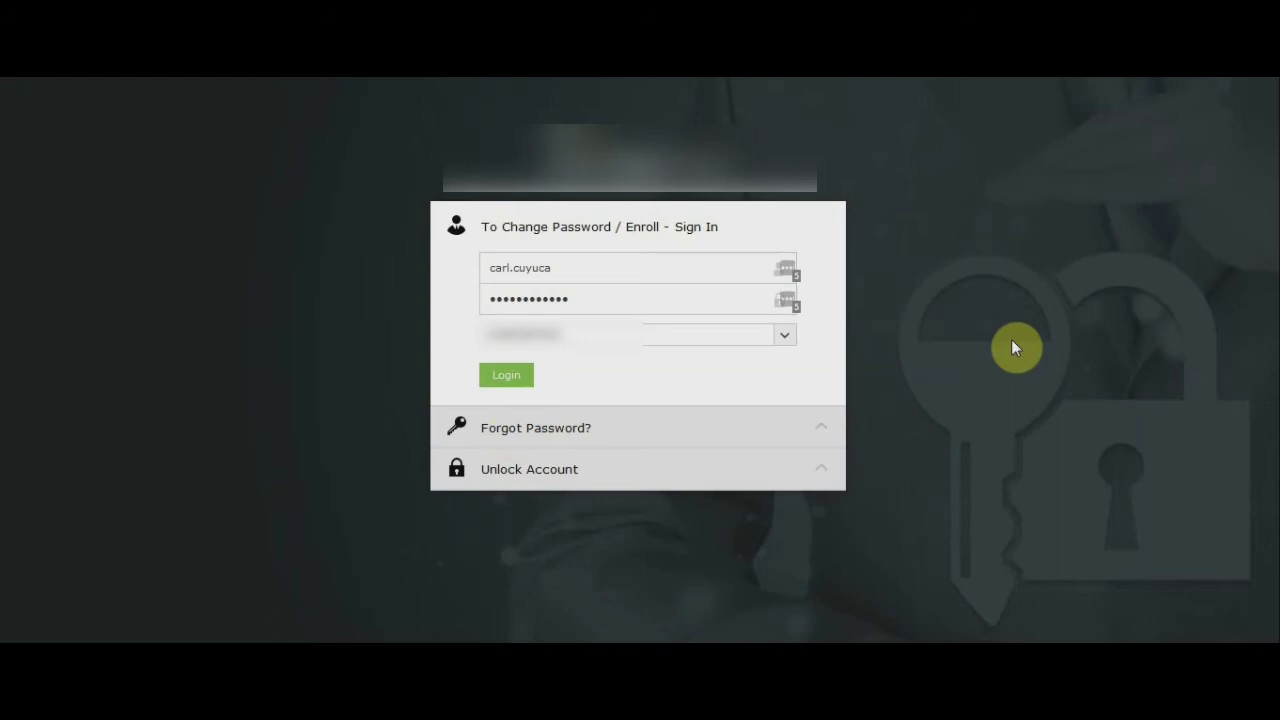
Request a forgotten-password reset with the enrolled account's username and the captcha text
{"action": "left_click", "coordinate": [533, 437]}
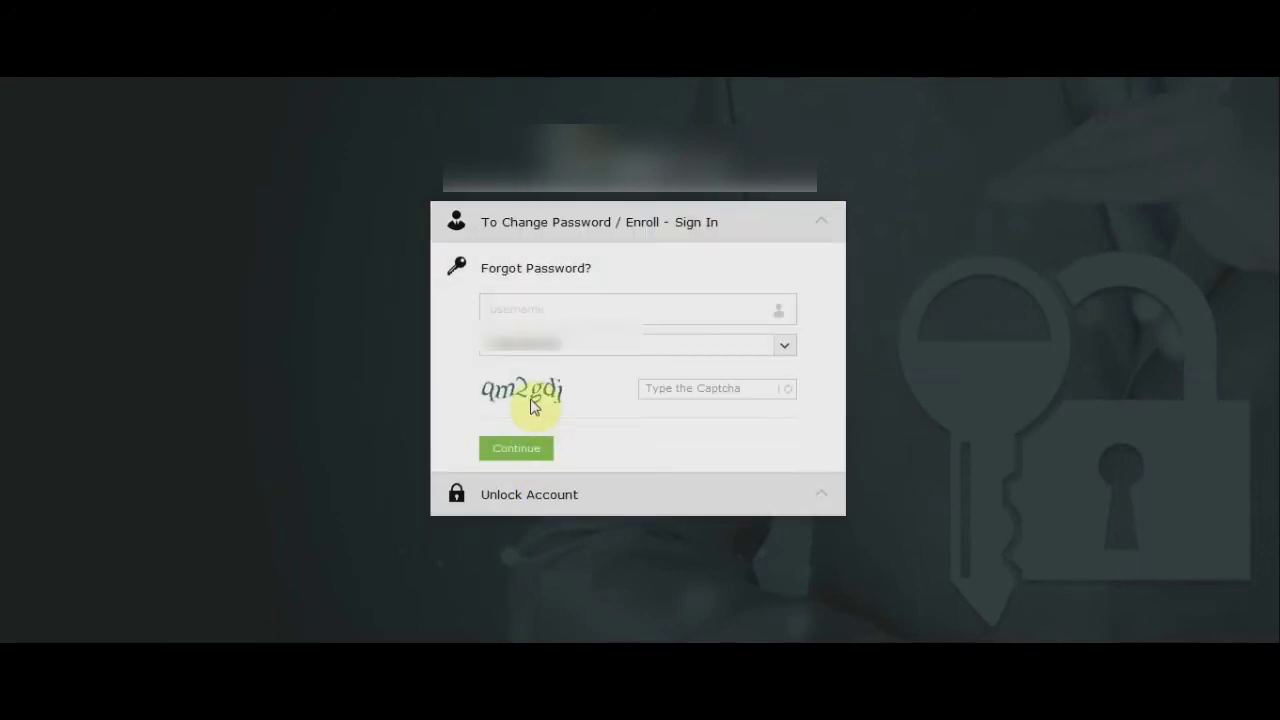
{"action": "left_click", "coordinate": [533, 312]}
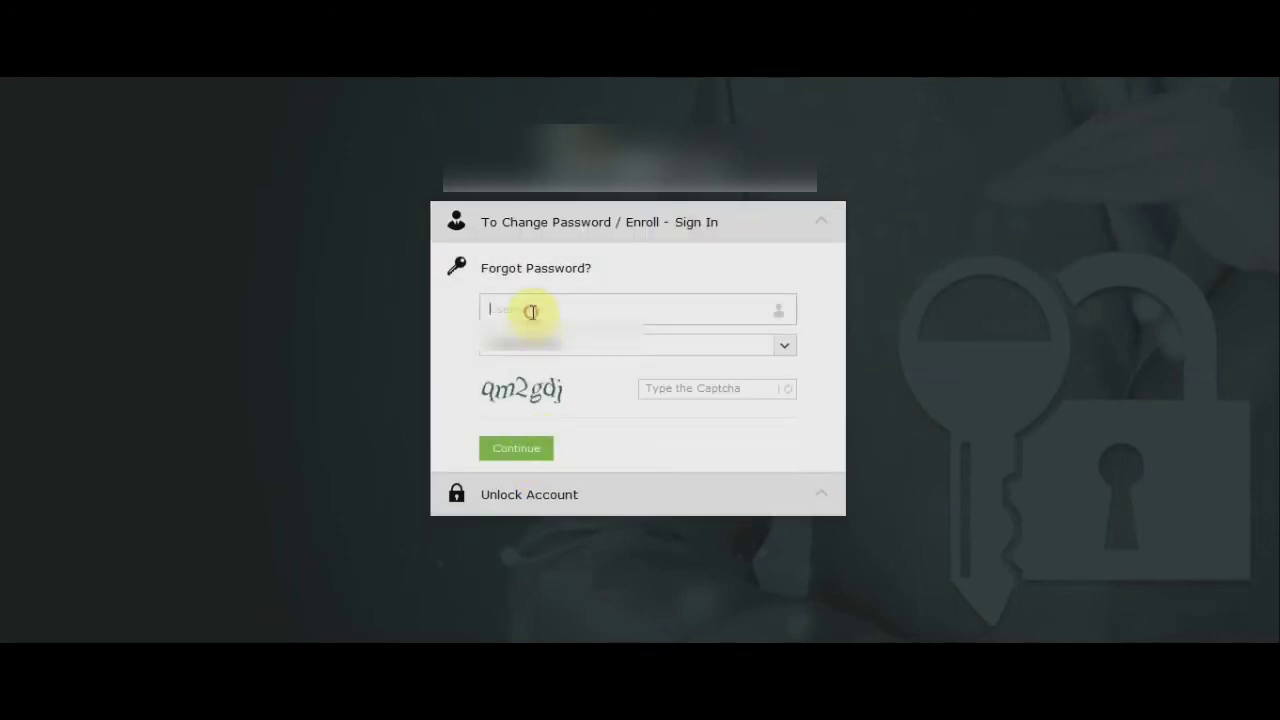
{"action": "type", "text": "carl.c"}
{"action": "type", "text": "uyuca"}
{"action": "left_click", "coordinate": [690, 388]}
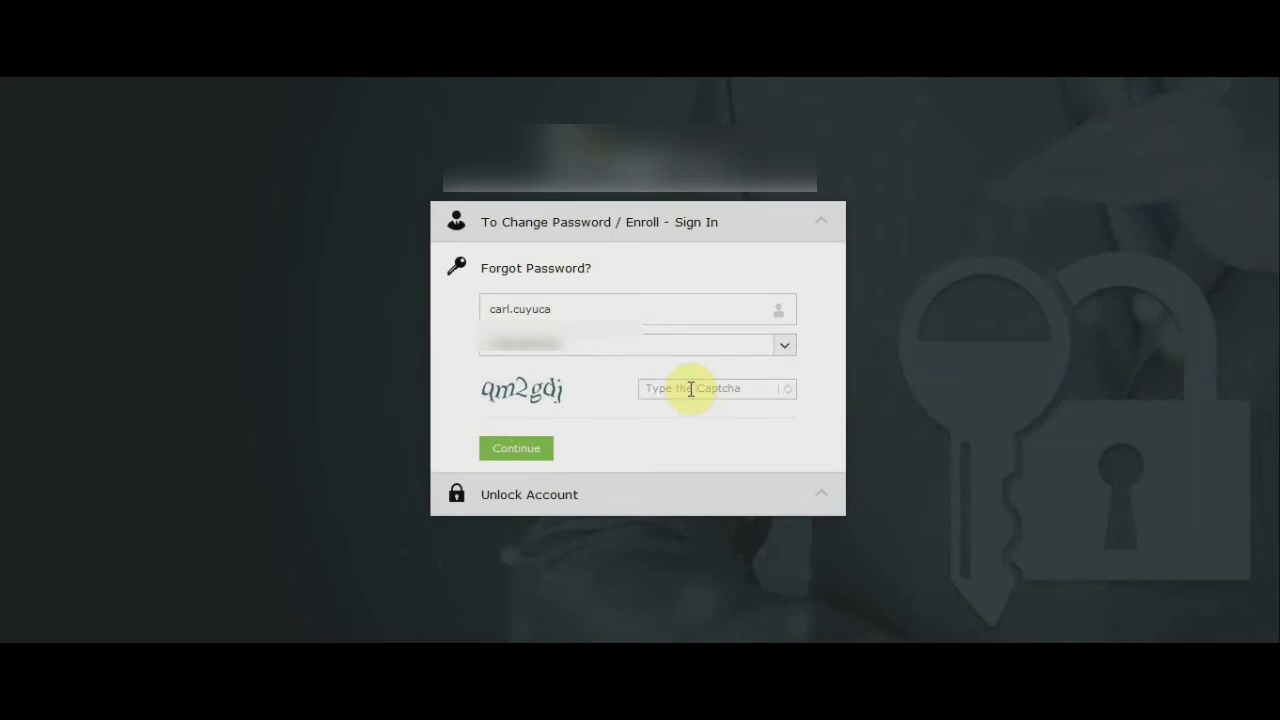
{"action": "type", "text": "q"}
{"action": "type", "text": "m2"}
{"action": "type", "text": "gdj"}
{"action": "left_click", "coordinate": [517, 457]}
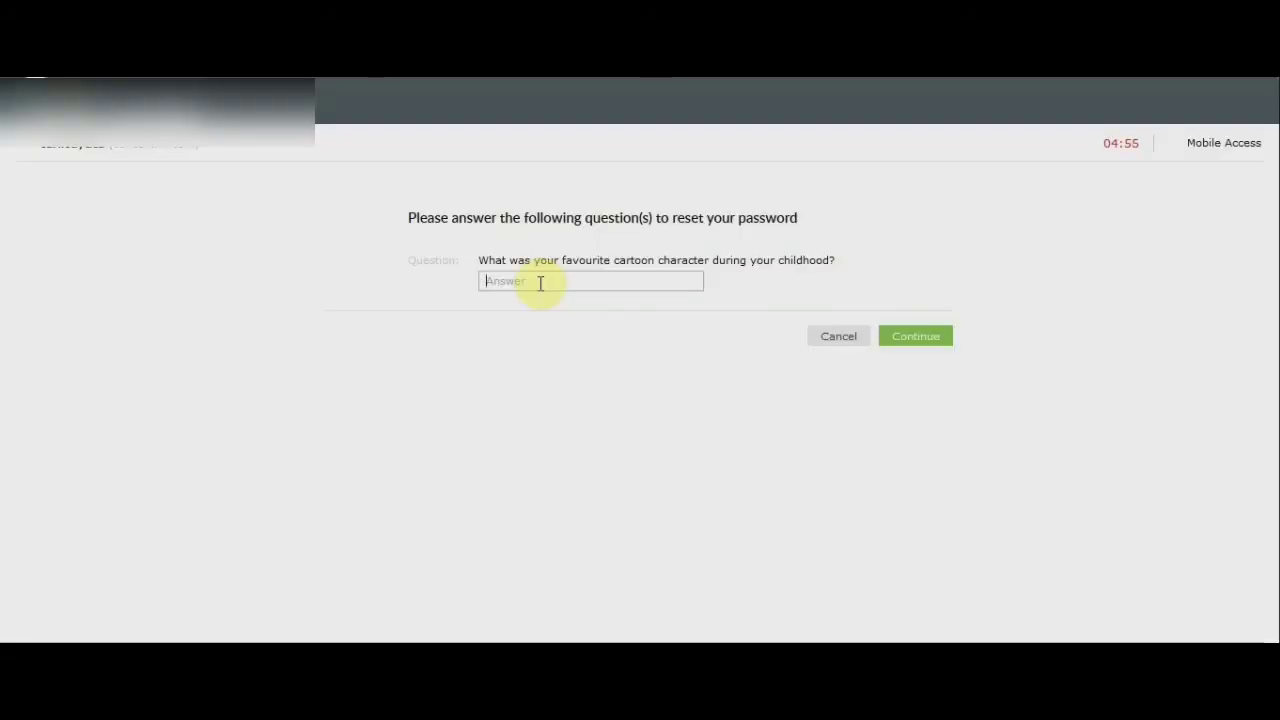
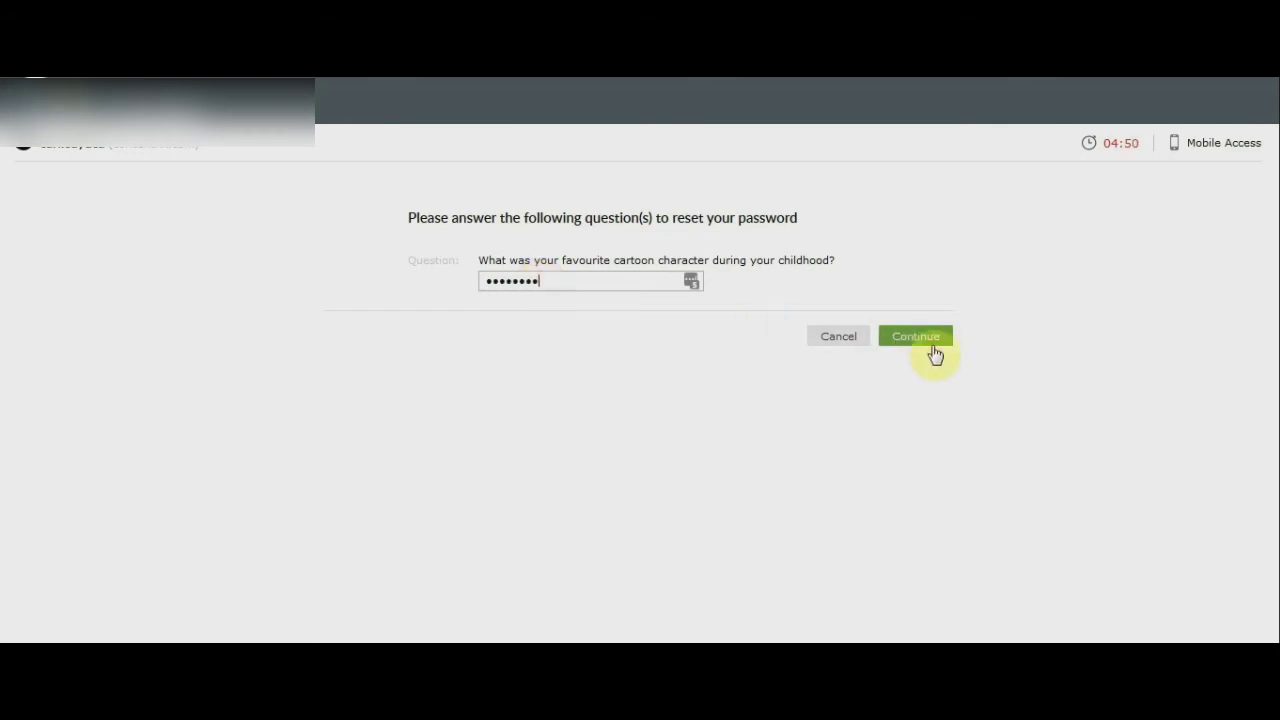
Answer the cartoon character, mother's maiden name and childhood nickname reset questions
{"action": "left_click", "coordinate": [922, 342]}
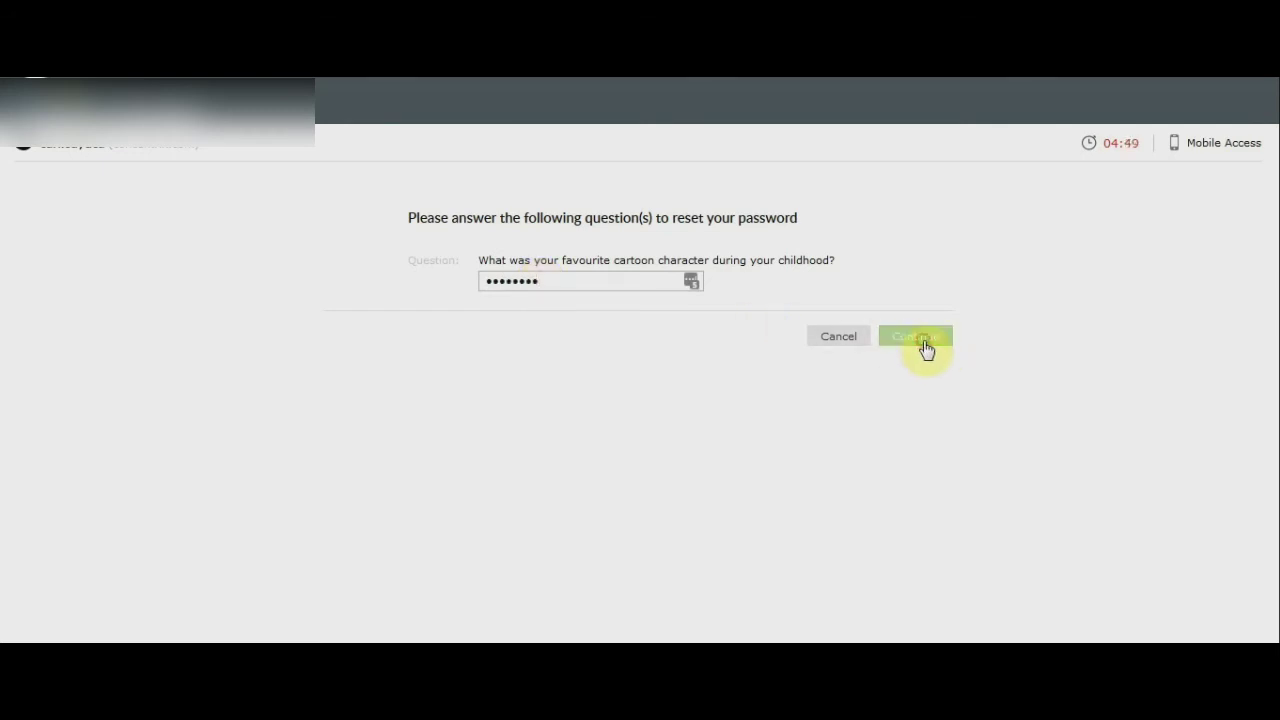
{"action": "left_click", "coordinate": [555, 285]}
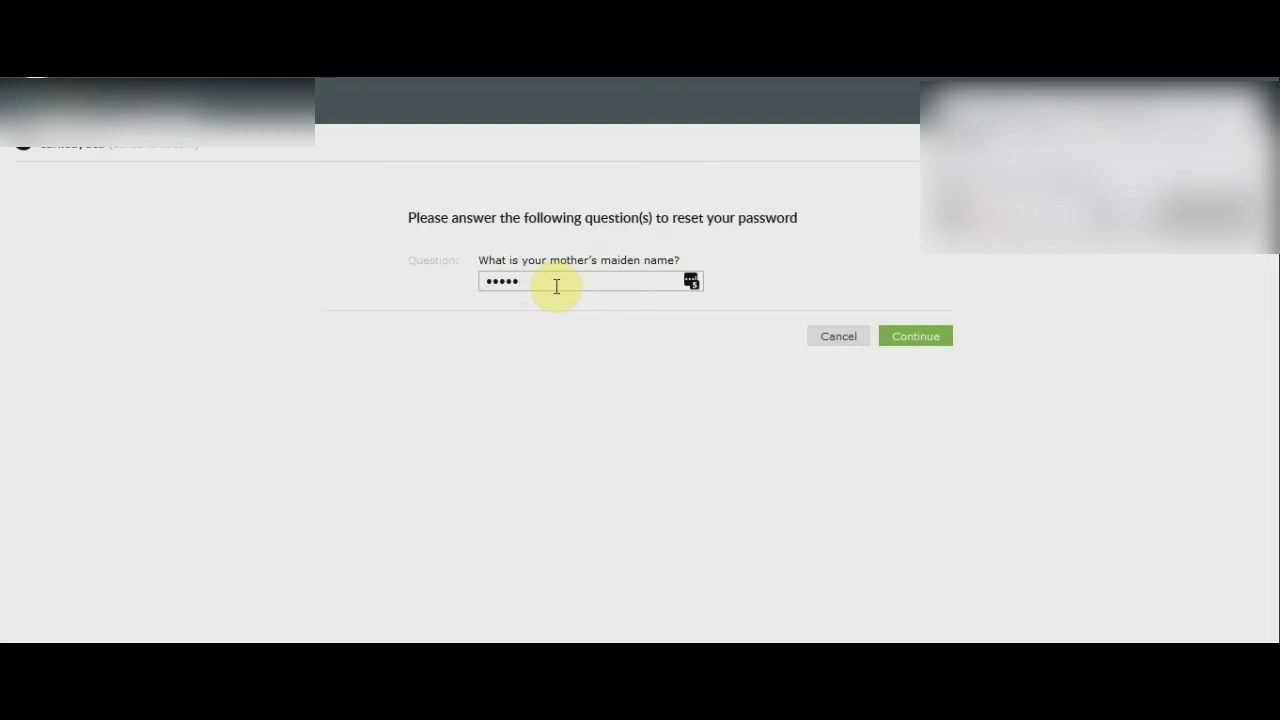
{"action": "left_click", "coordinate": [910, 338]}
{"action": "left_click", "coordinate": [493, 281]}
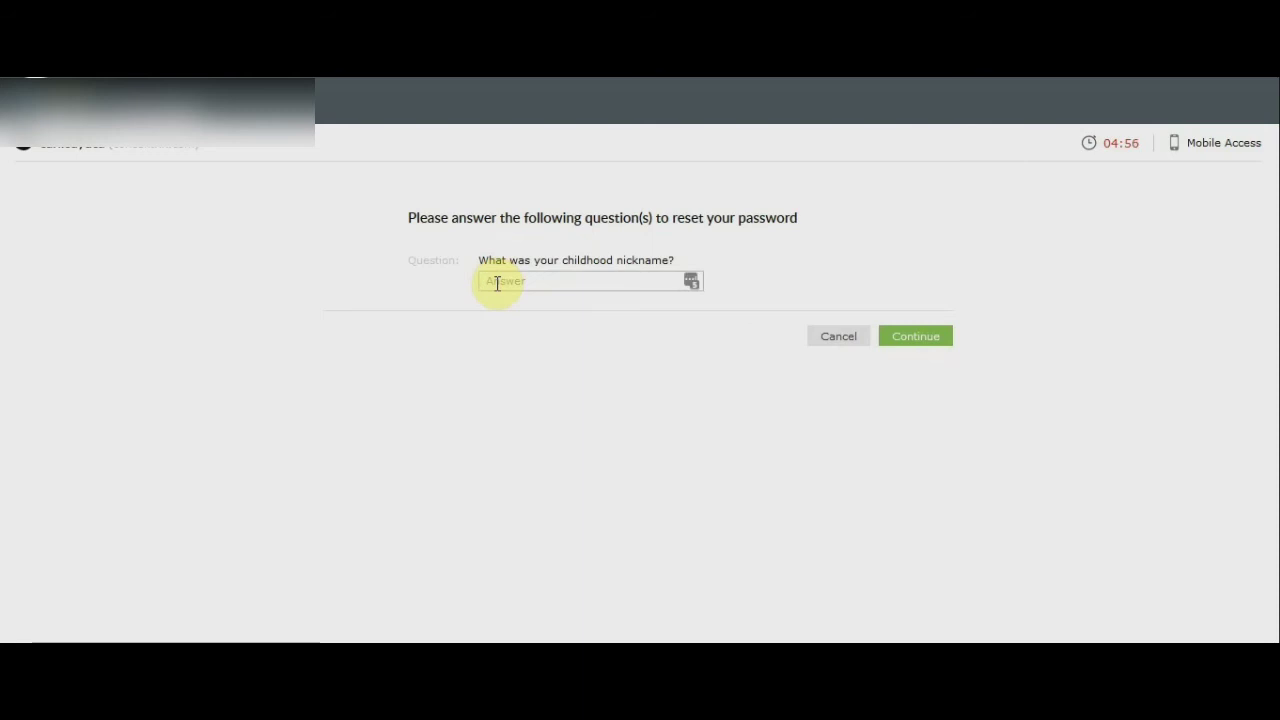
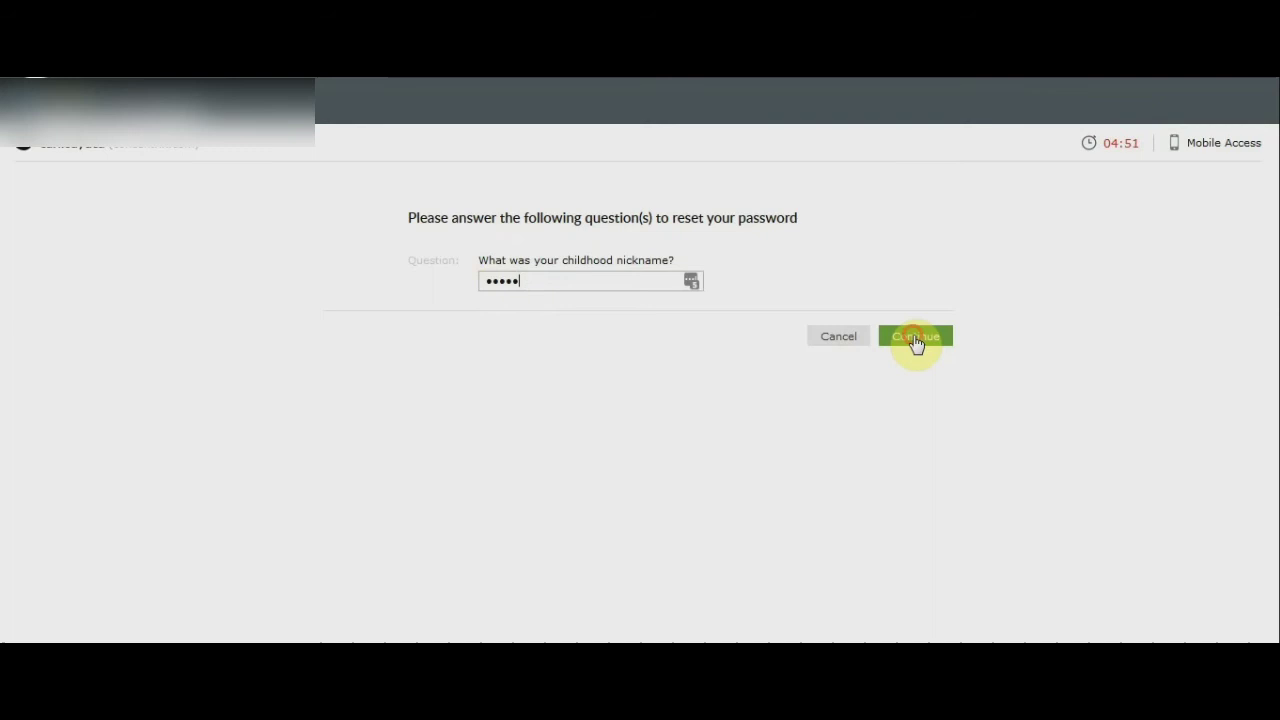
{"action": "left_click", "coordinate": [912, 336]}
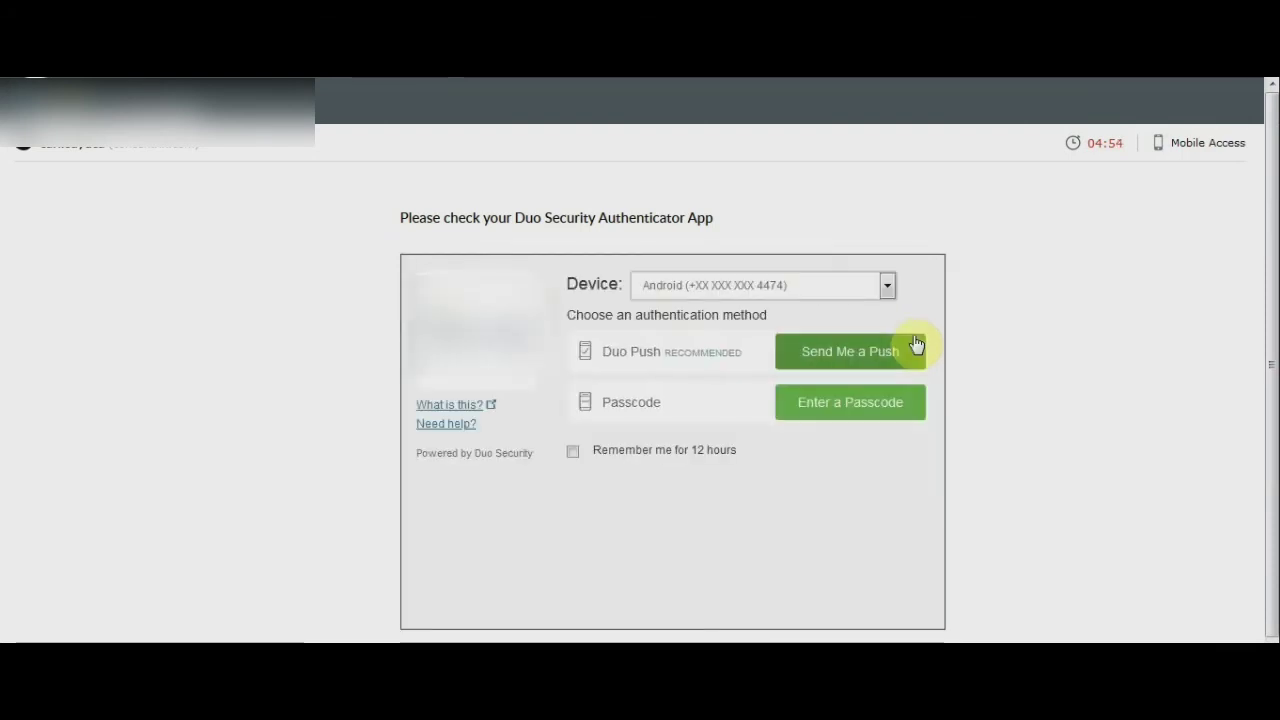
Send a Duo push from the Duo frame and approve it on the phone
{"action": "left_click", "coordinate": [838, 361]}
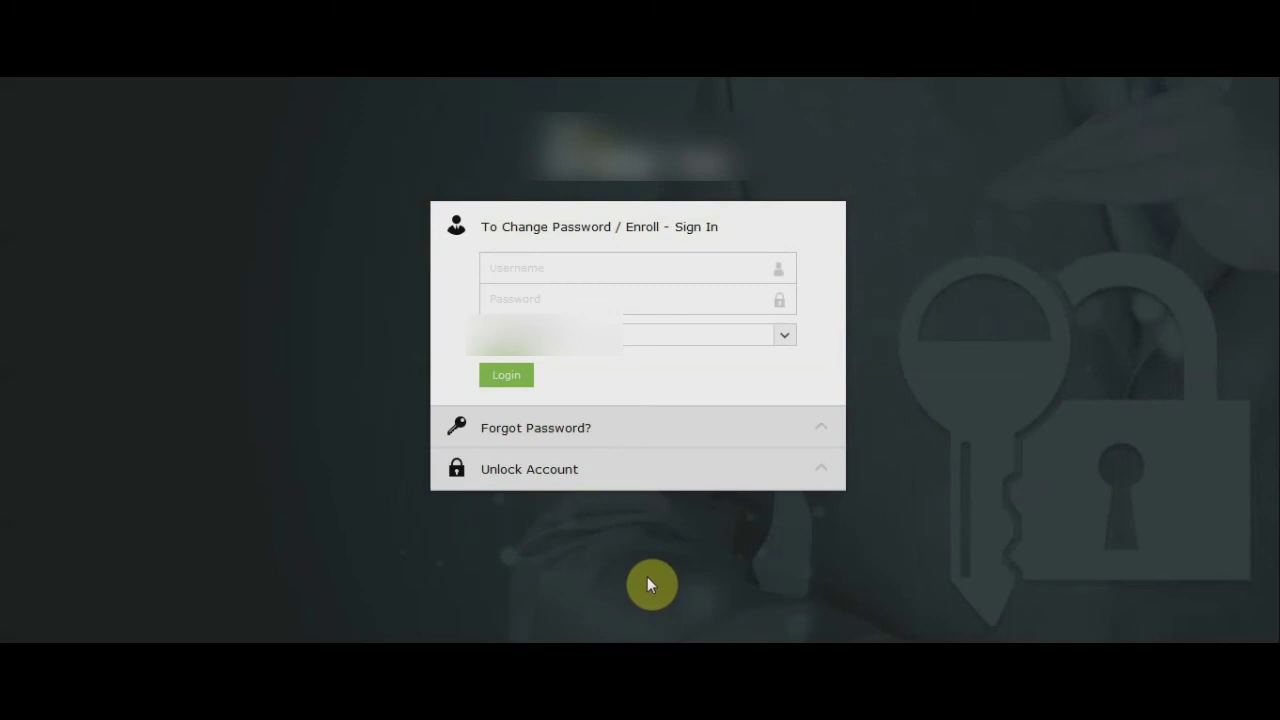
Submit the Unlock Account form with the account's username and the captcha
{"action": "left_click", "coordinate": [531, 476]}
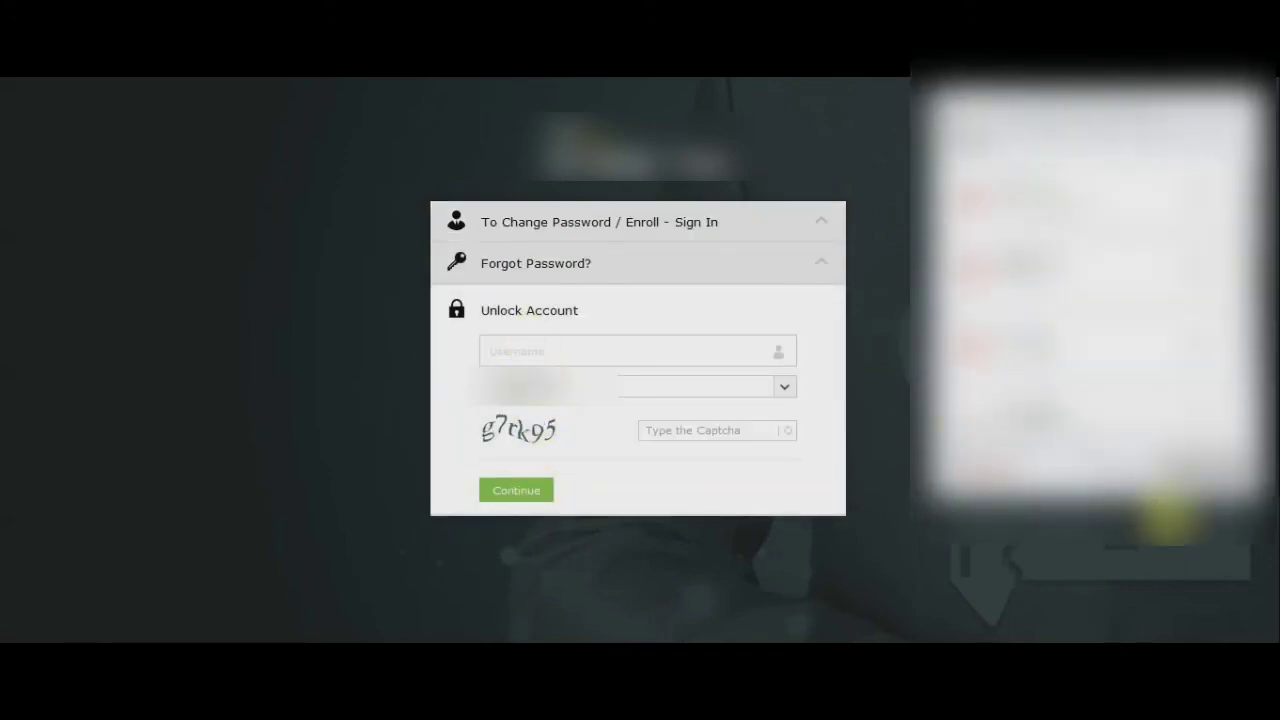
{"action": "left_click", "coordinate": [528, 348]}
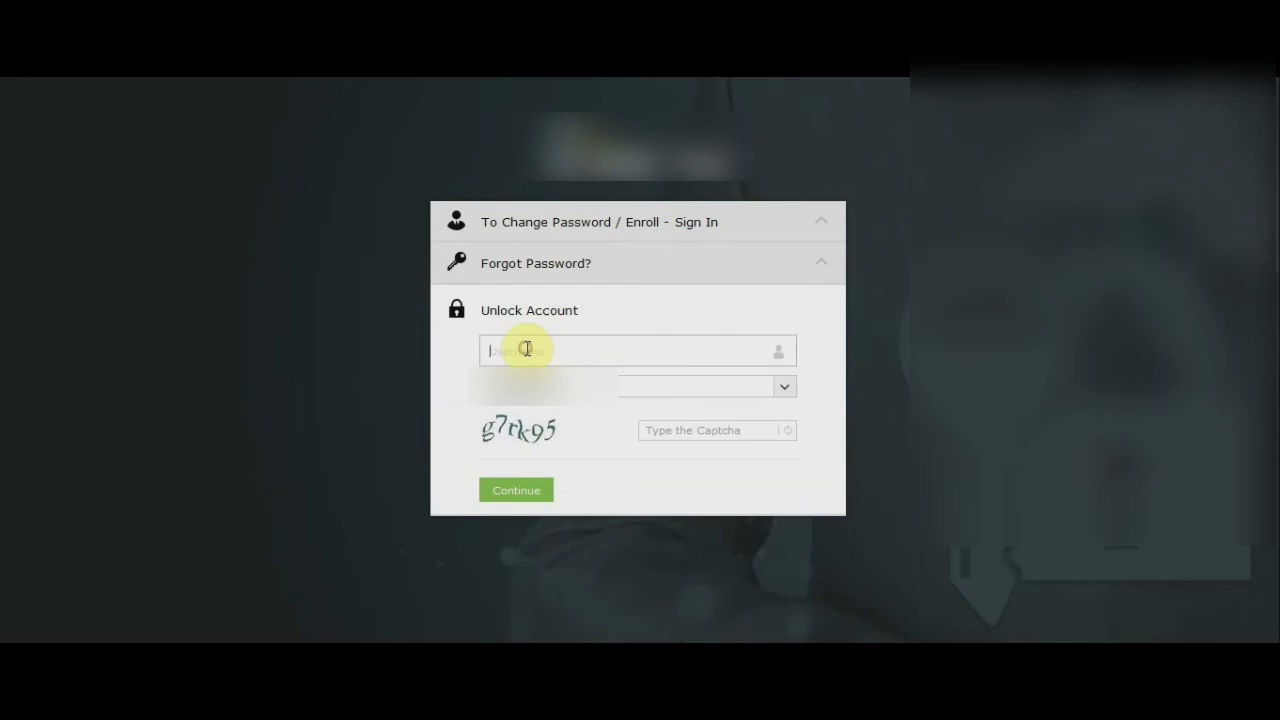
{"action": "type", "text": "uda"}
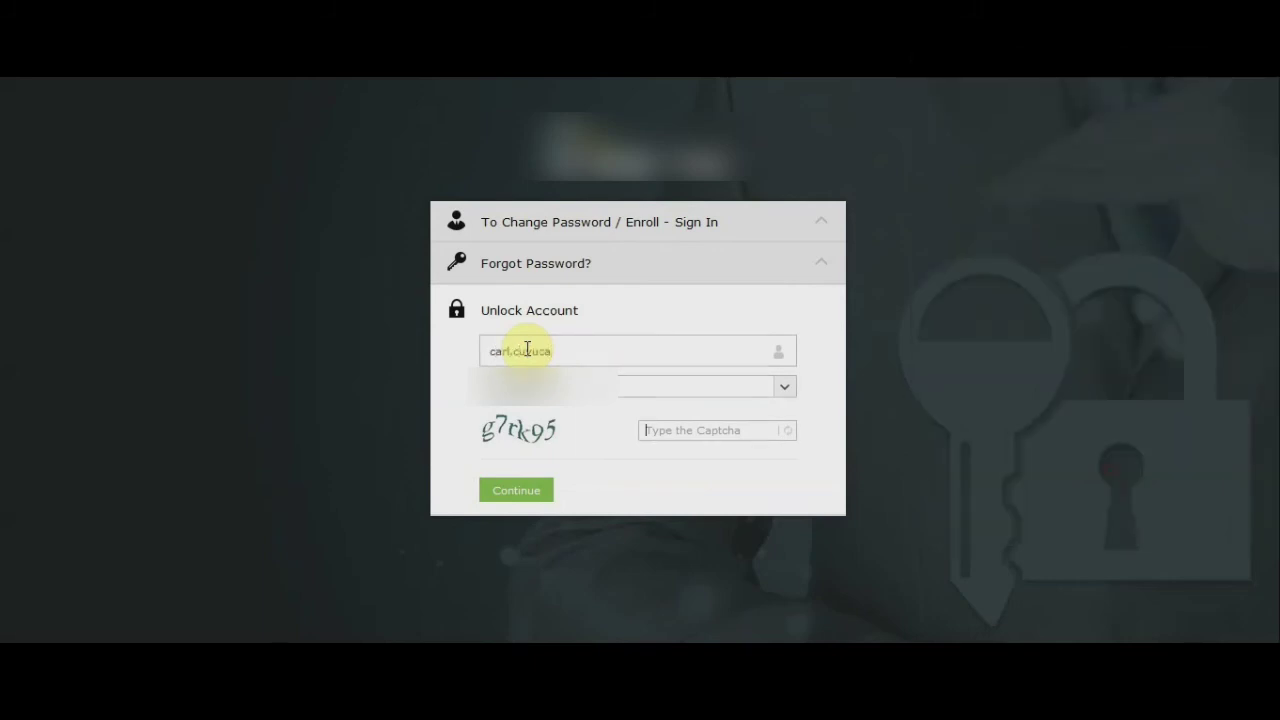
{"action": "type", "text": "g"}
{"action": "type", "text": "7"}
{"action": "type", "text": "rk9"}
{"action": "type", "text": "5"}
{"action": "left_click", "coordinate": [507, 500]}
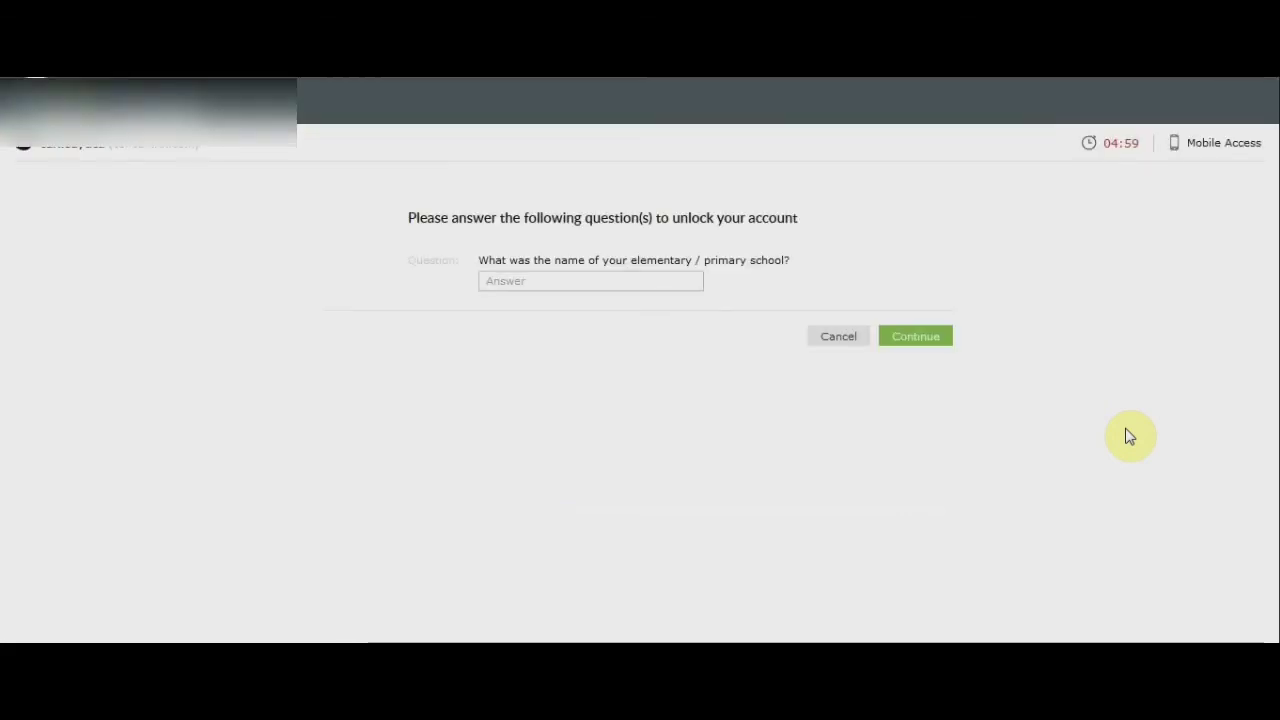
Answer the elementary school, cartoon character and first car unlock questions
{"action": "type", "text": "*************"}
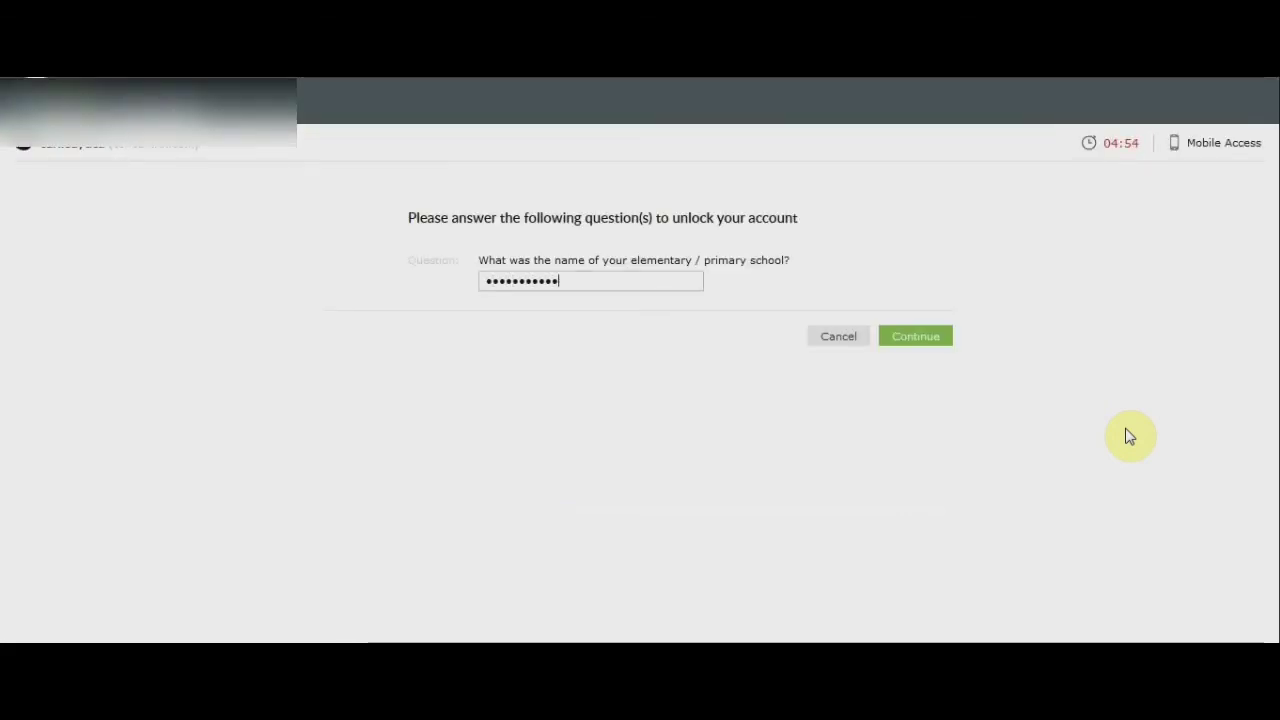
{"action": "left_click", "coordinate": [903, 336]}
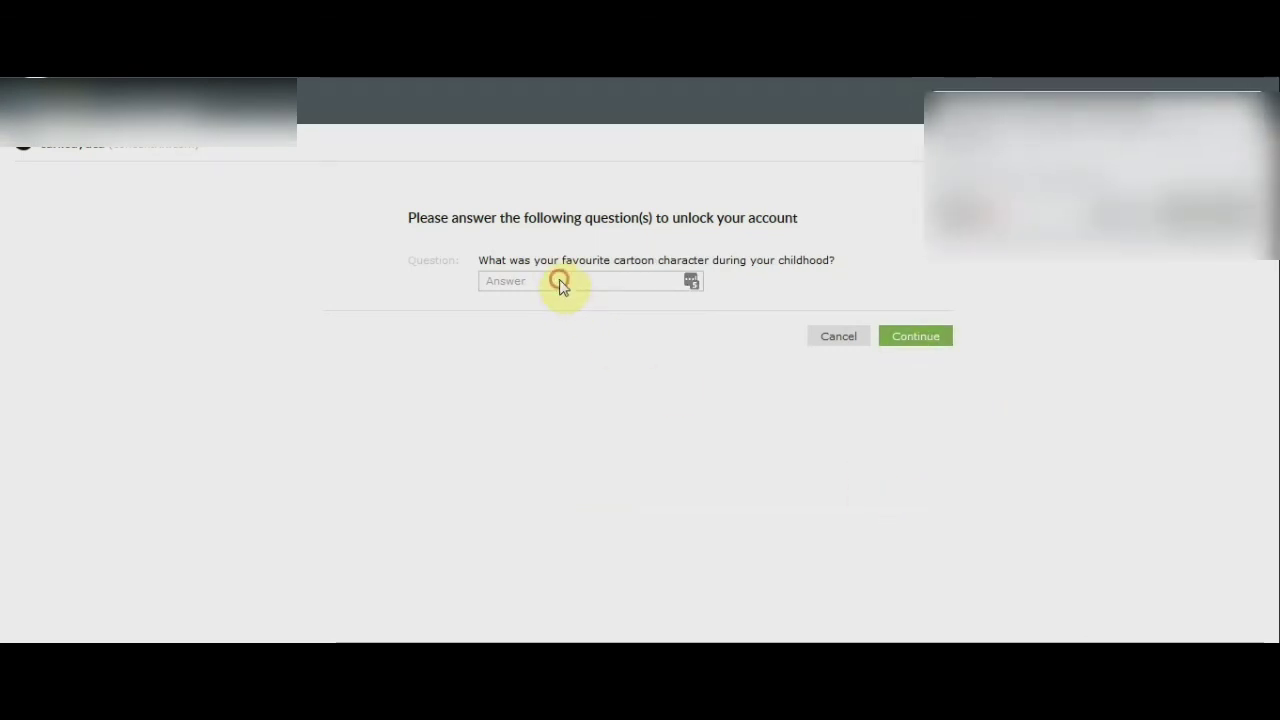
{"action": "left_click", "coordinate": [586, 283]}
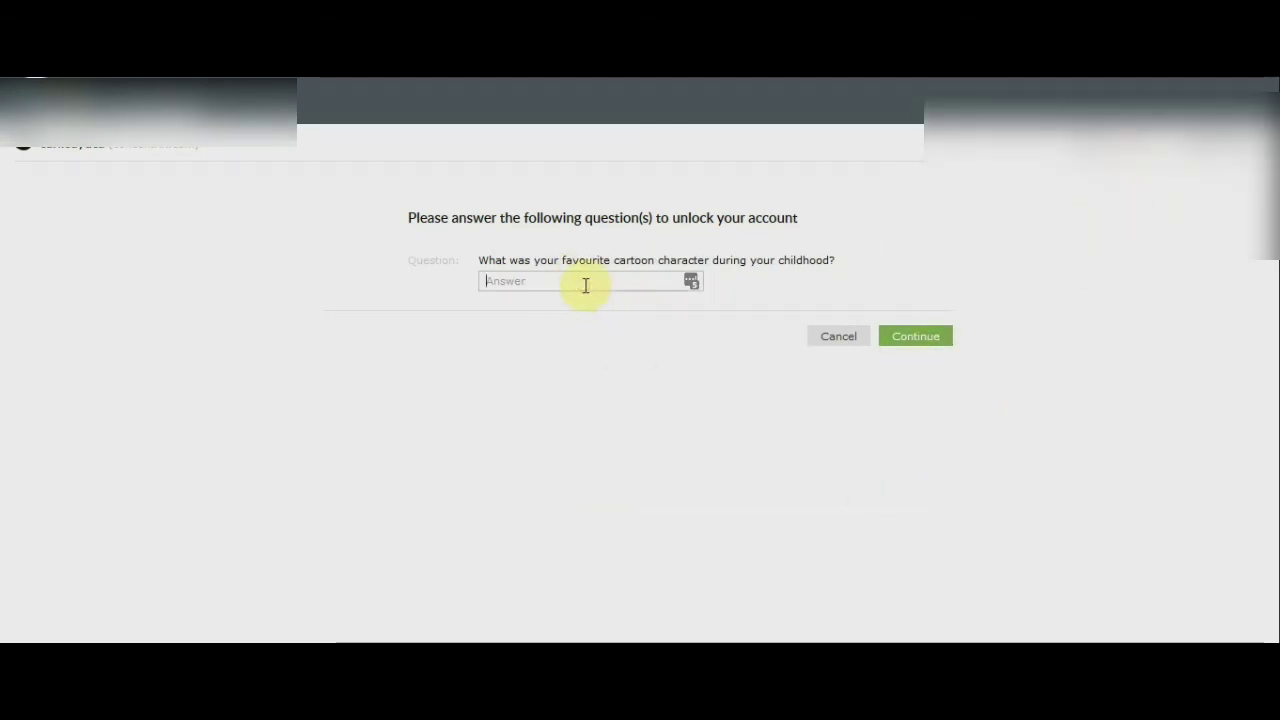
{"action": "type", "text": "********"}
{"action": "left_click", "coordinate": [914, 335]}
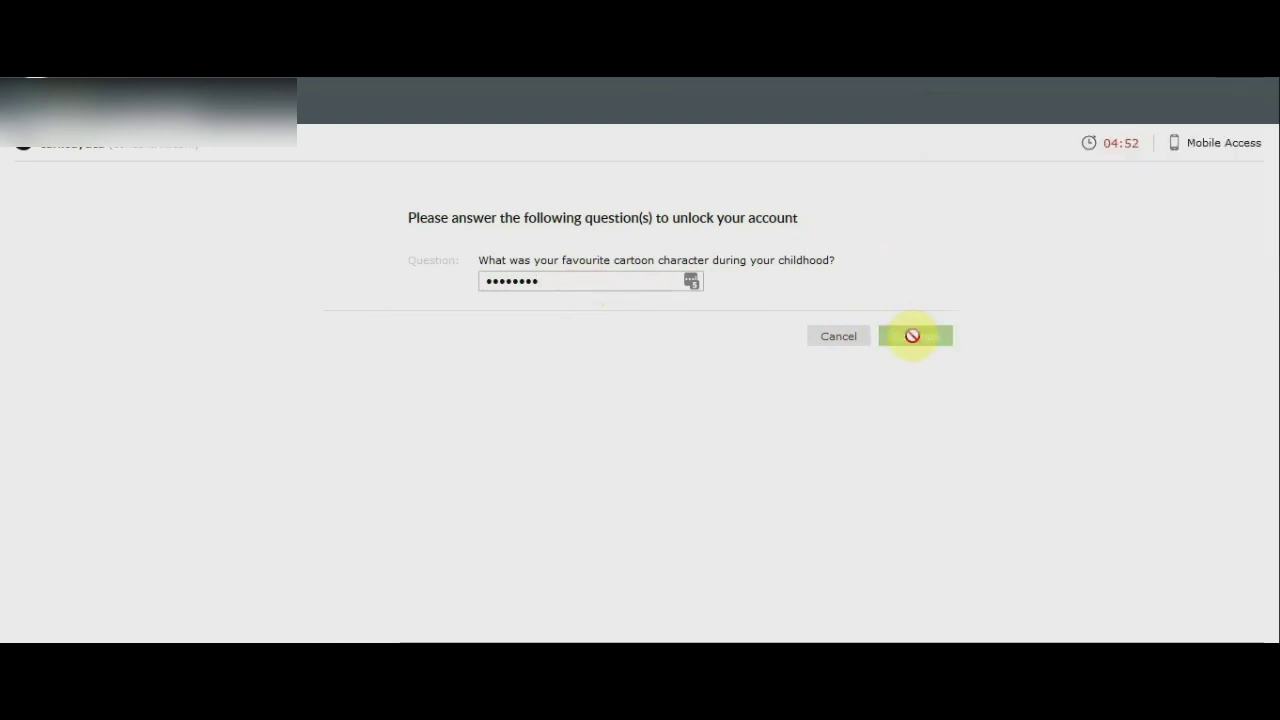
{"action": "left_click", "coordinate": [557, 284]}
{"action": "type", "text": "*****"}
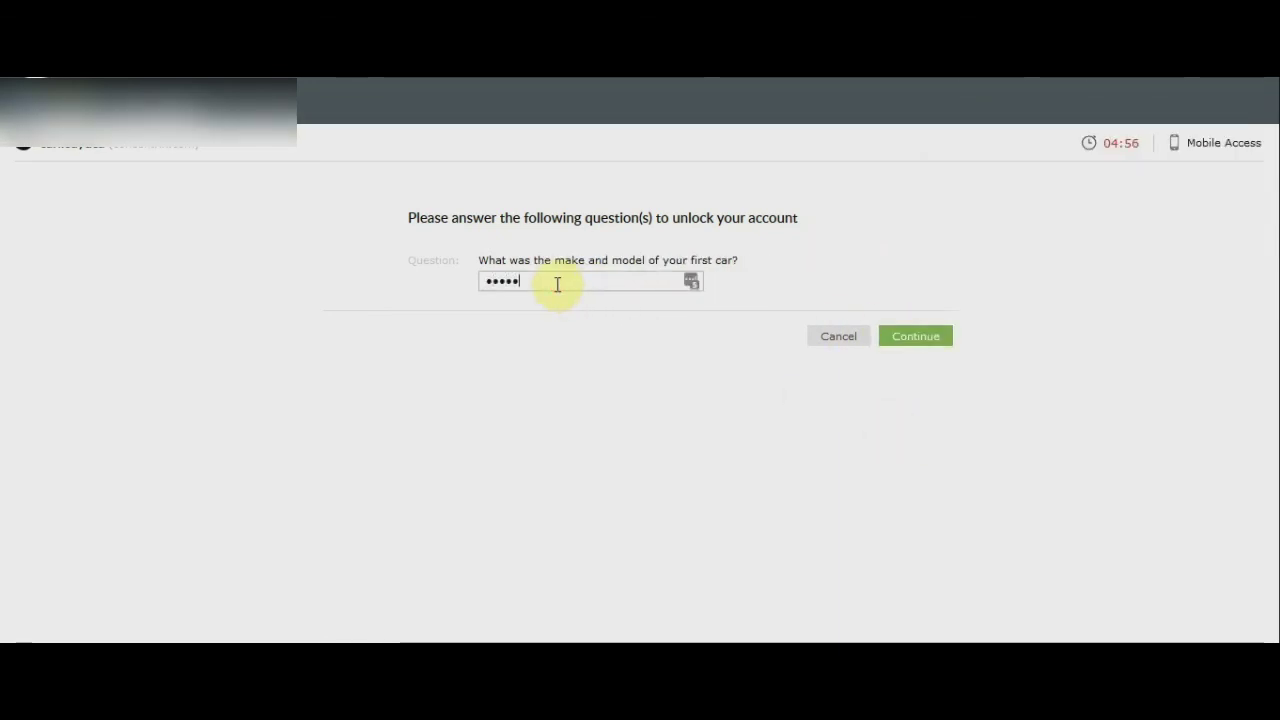
{"action": "type", "text": "***"}
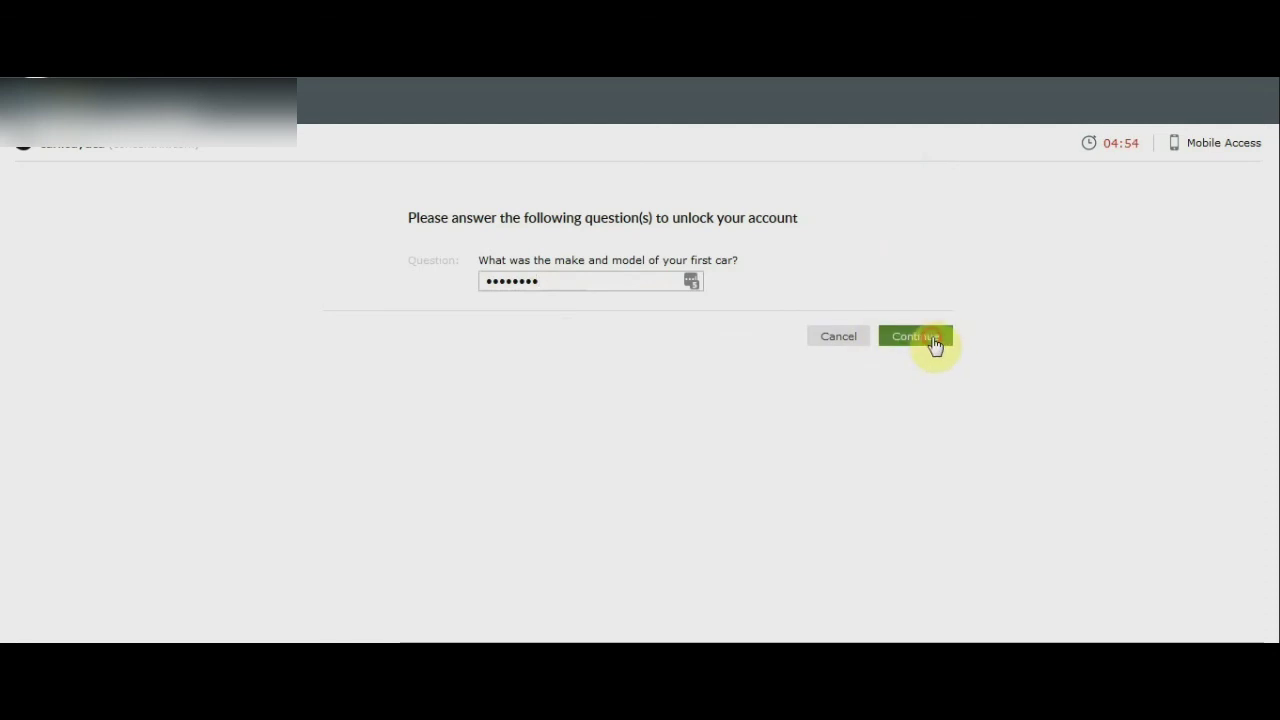
{"action": "left_click", "coordinate": [930, 338]}
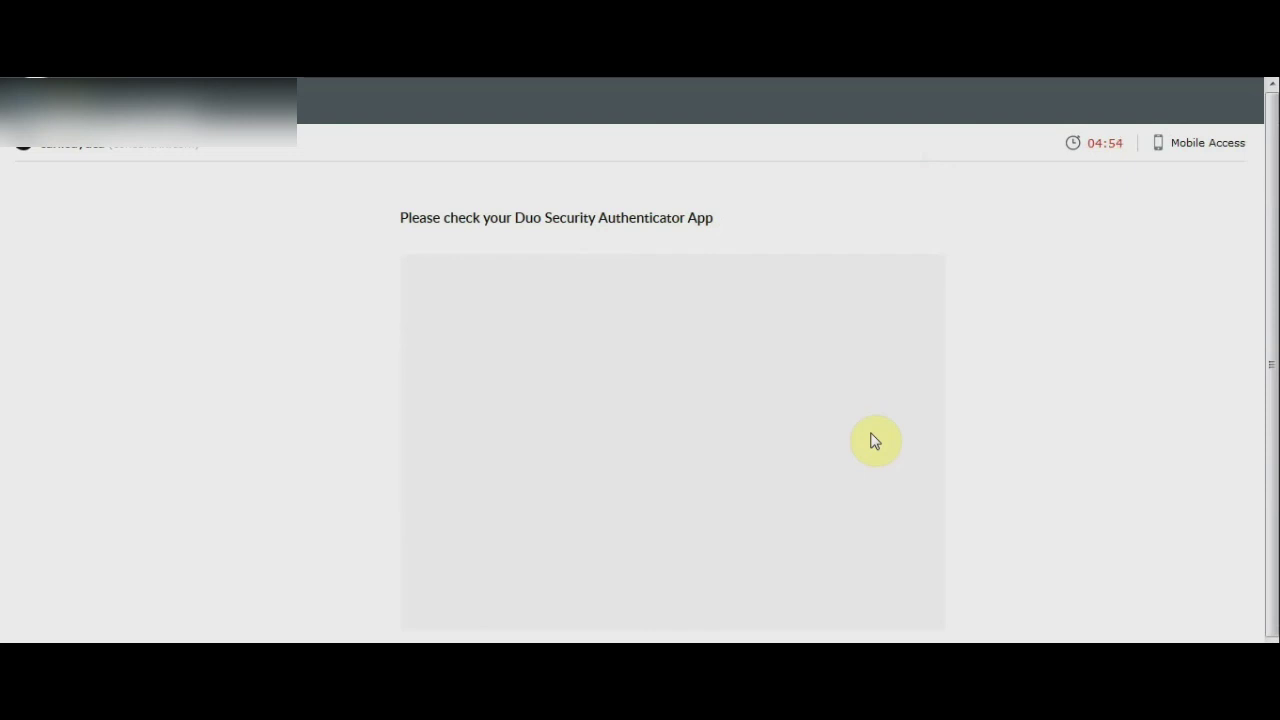
Approve a Duo push for the unlock, then select the Unlock Account captcha field
{"action": "left_click", "coordinate": [843, 356]}
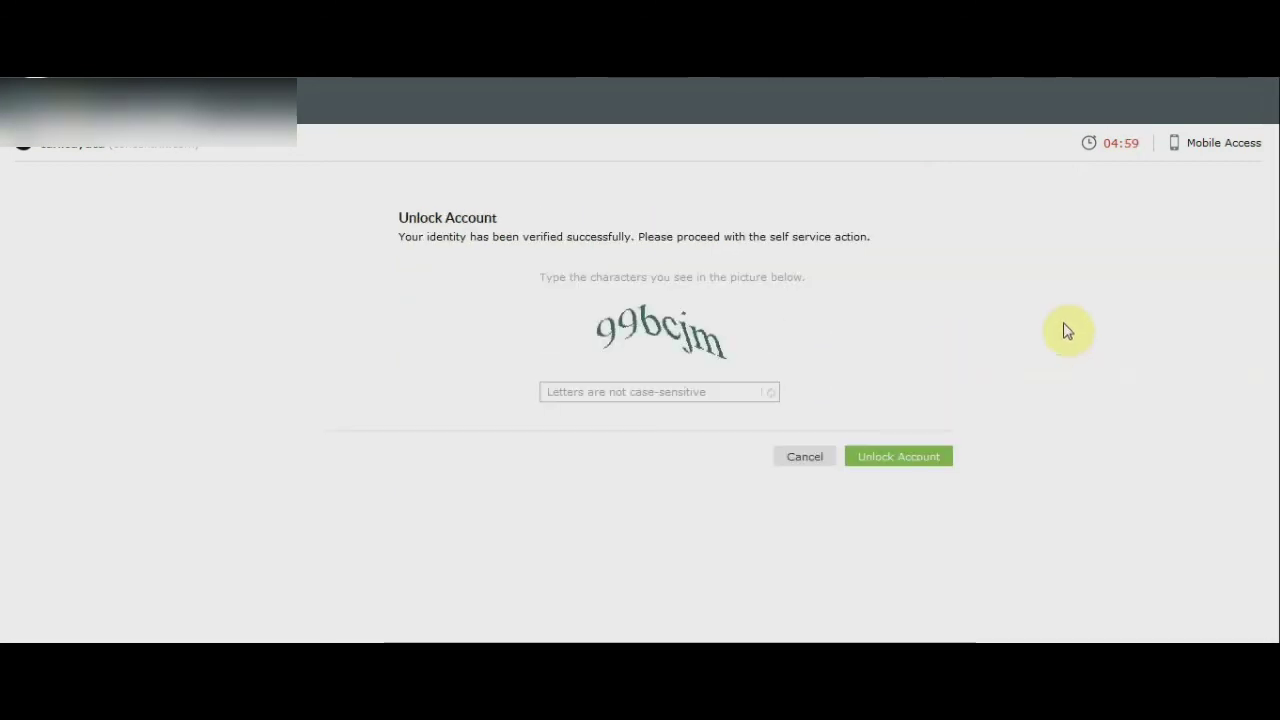
{"action": "left_click", "coordinate": [620, 390]}
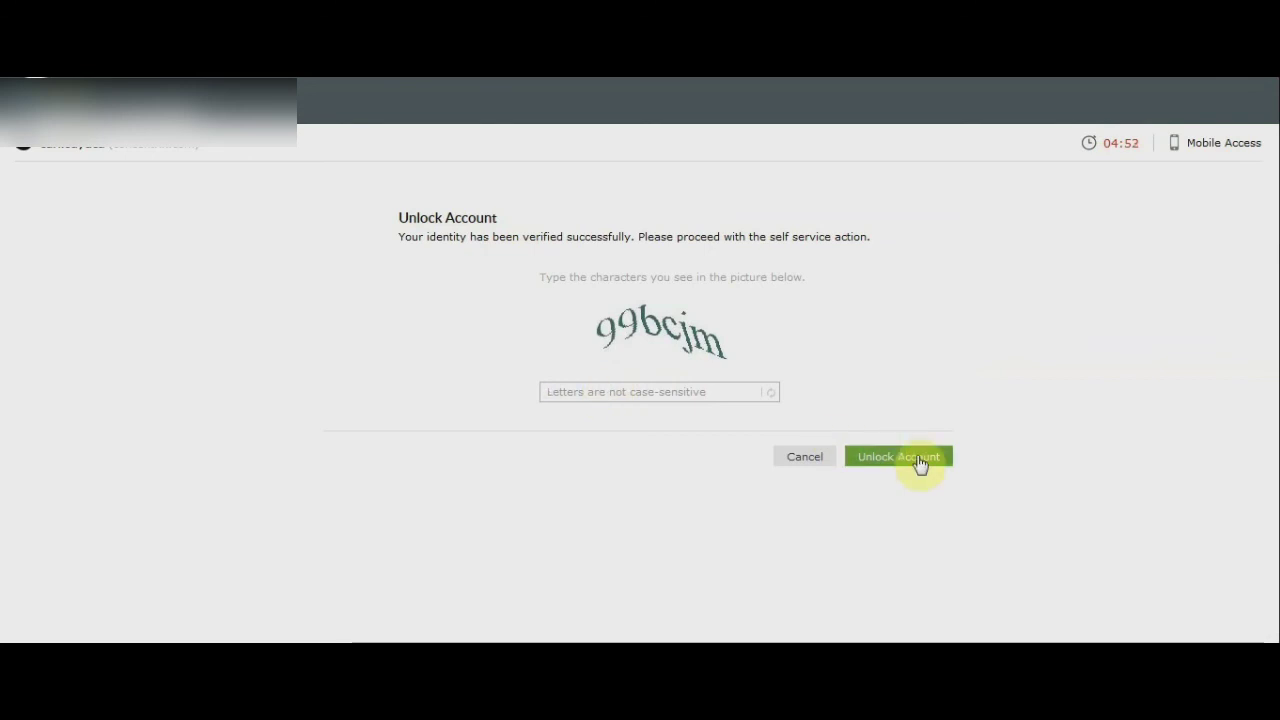
{"action": "left_click", "coordinate": [792, 458]}
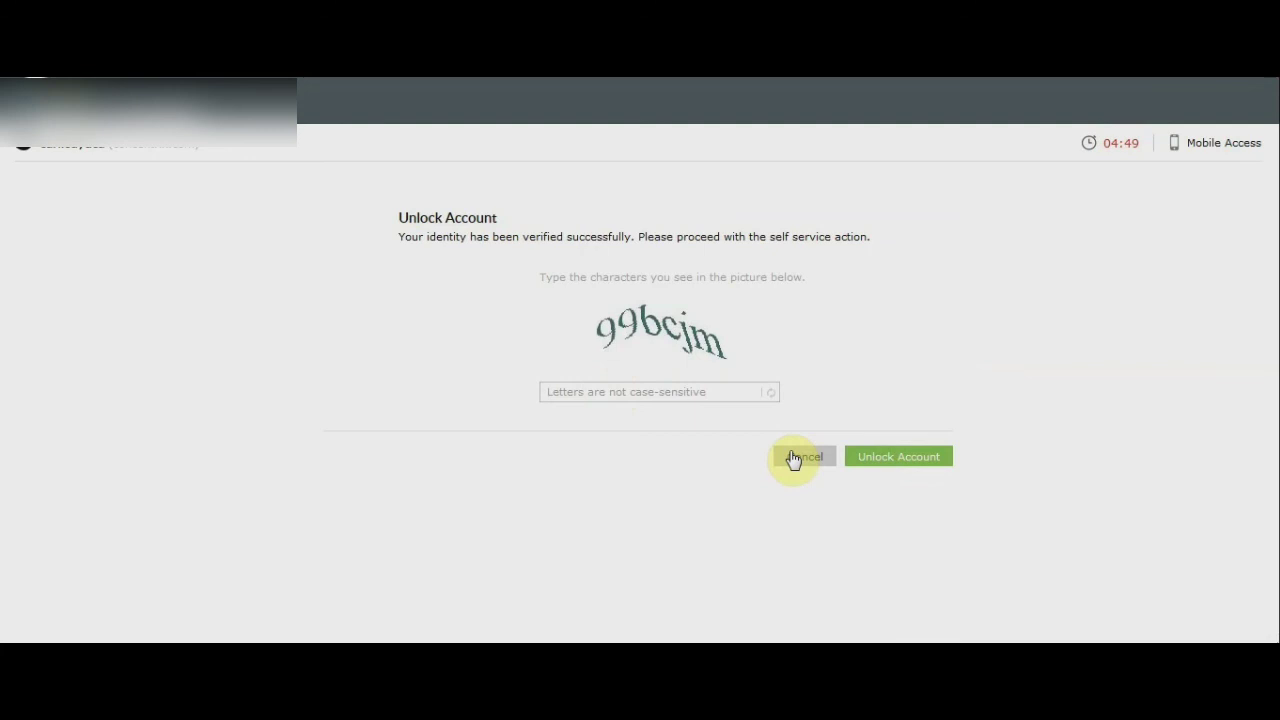